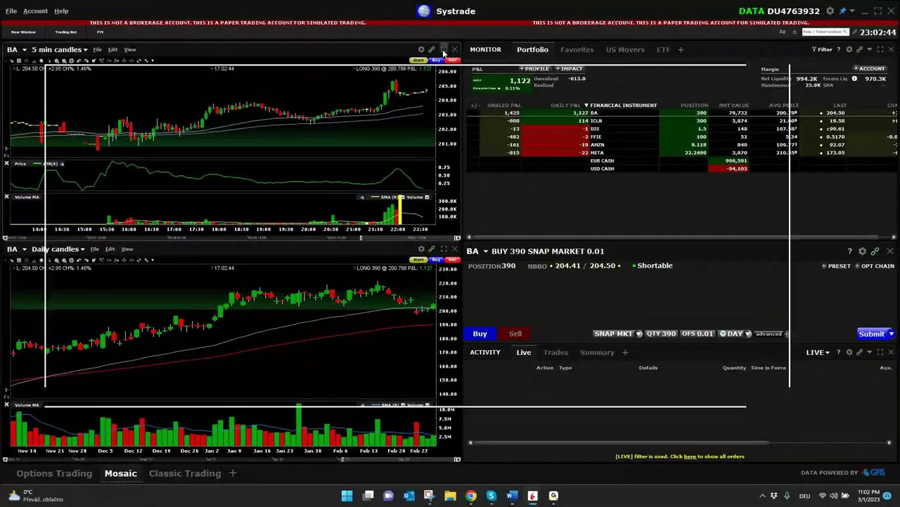
# Enlarge the 5-minute BA chart for viewing and restore it to its place in the layout.
pyautogui.click(443, 50)
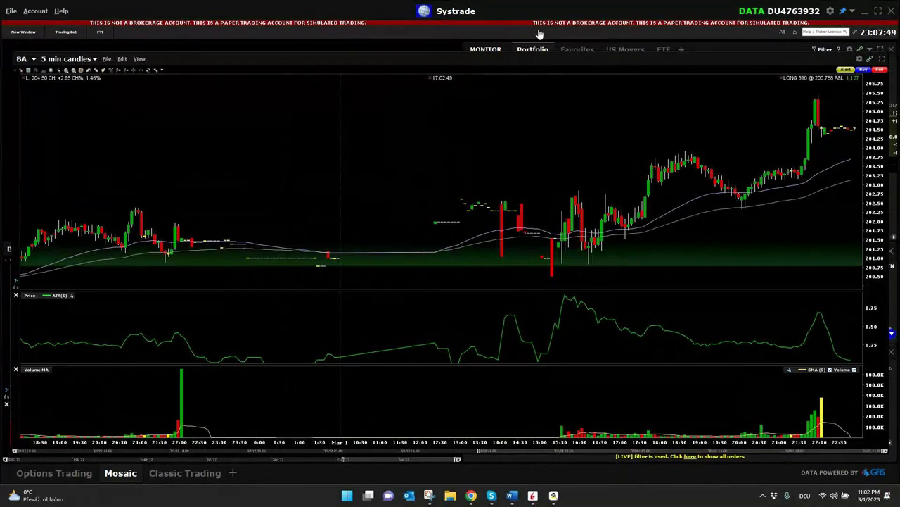
pyautogui.click(881, 60)
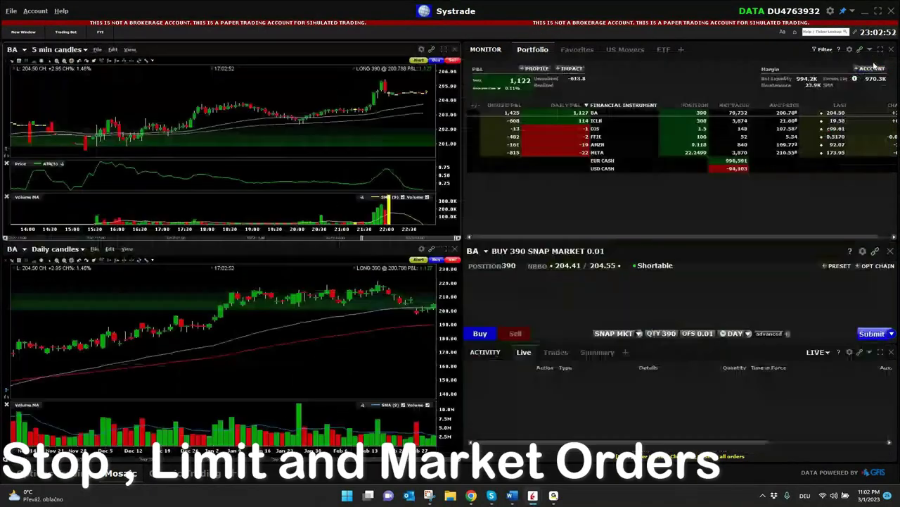
# Enlarge the daily BA chart, draw a red line at about 225 above the recent highs and label it "Stop".
pyautogui.click(444, 250)
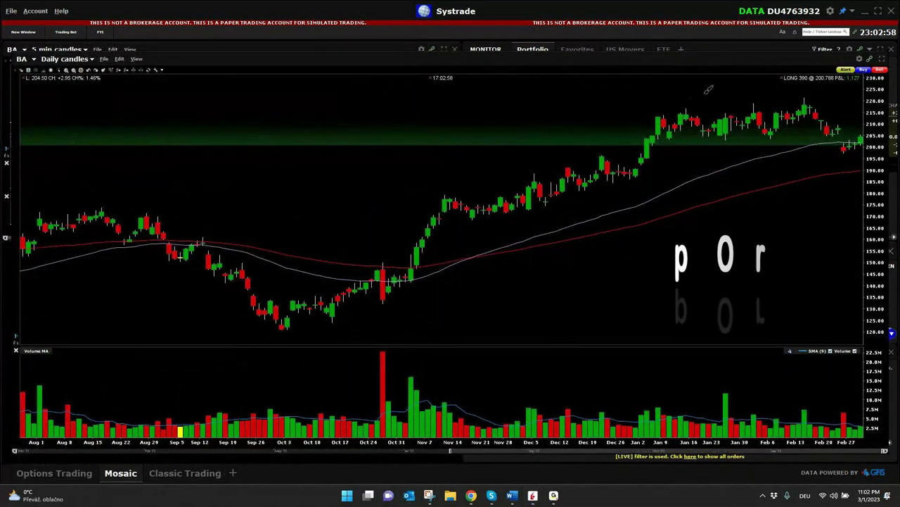
pyautogui.moveTo(681, 92); pyautogui.dragTo(854, 92)
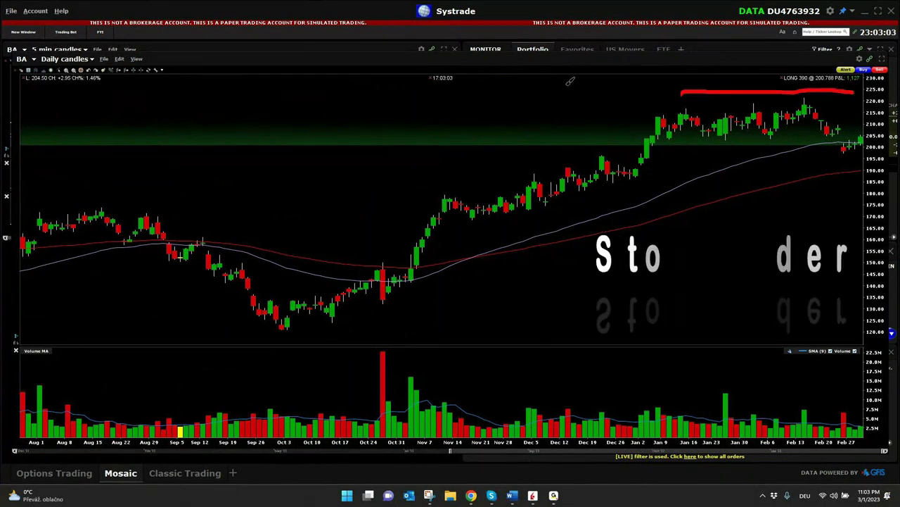
pyautogui.moveTo(573, 86)
pyautogui.mouseDown()
pyautogui.moveTo(560, 105)
pyautogui.moveTo(588, 106)
pyautogui.mouseUp()
pyautogui.moveTo(578, 90)
pyautogui.mouseDown()
pyautogui.moveTo(625, 93)
pyautogui.moveTo(619, 105)
pyautogui.mouseUp()
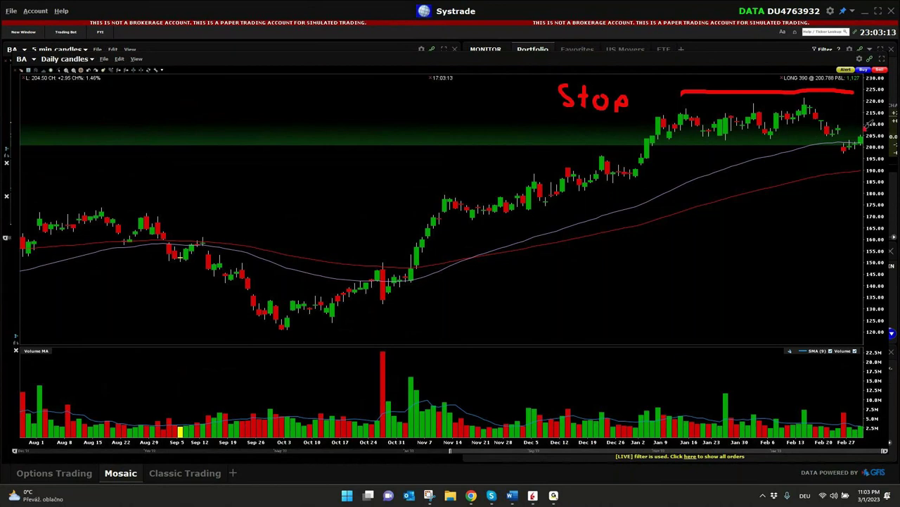
# Draw an upward arrow from the latest daily candle past the stop line, and clear all drawn annotations.
pyautogui.moveTo(864, 128); pyautogui.dragTo(888, 73)
pyautogui.moveTo(868, 86); pyautogui.dragTo(891, 69)
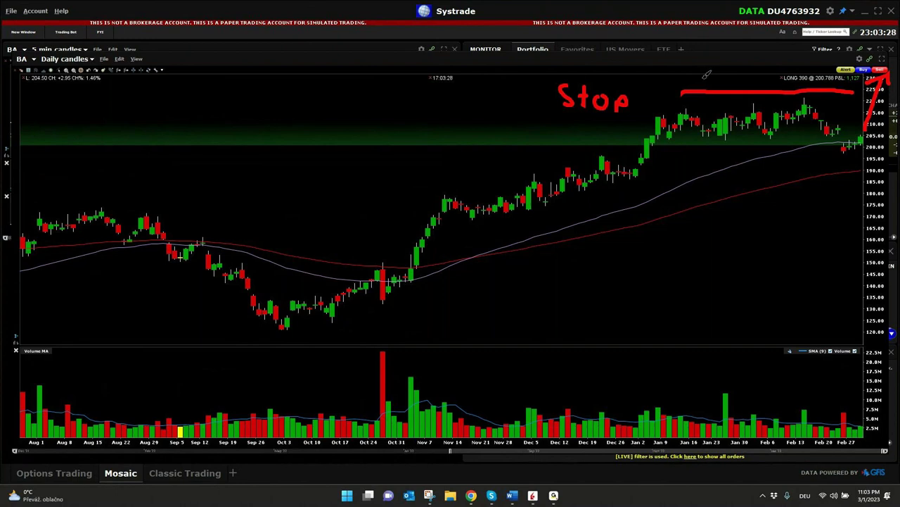
pyautogui.press('e')
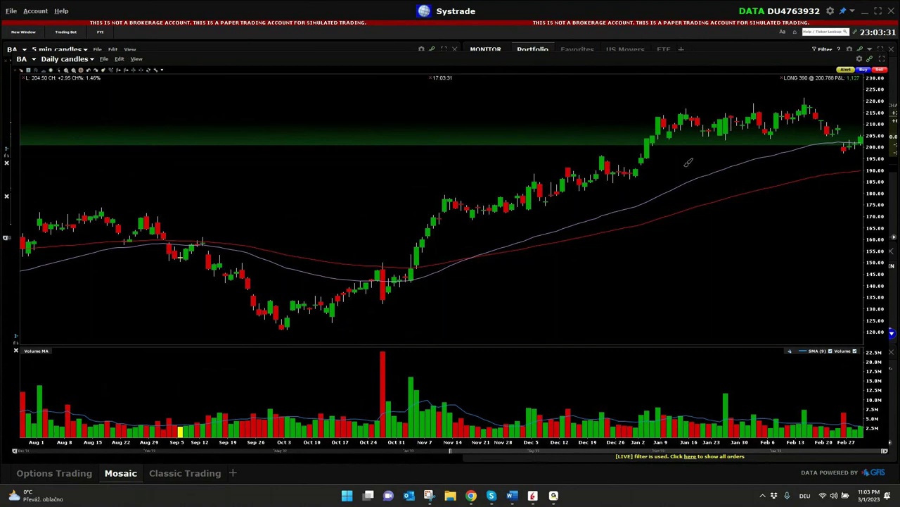
# Draw a red line at about 192 below the latest candles, write "Stop" beneath it, and clear the annotations.
pyautogui.moveTo(682, 168); pyautogui.dragTo(860, 166)
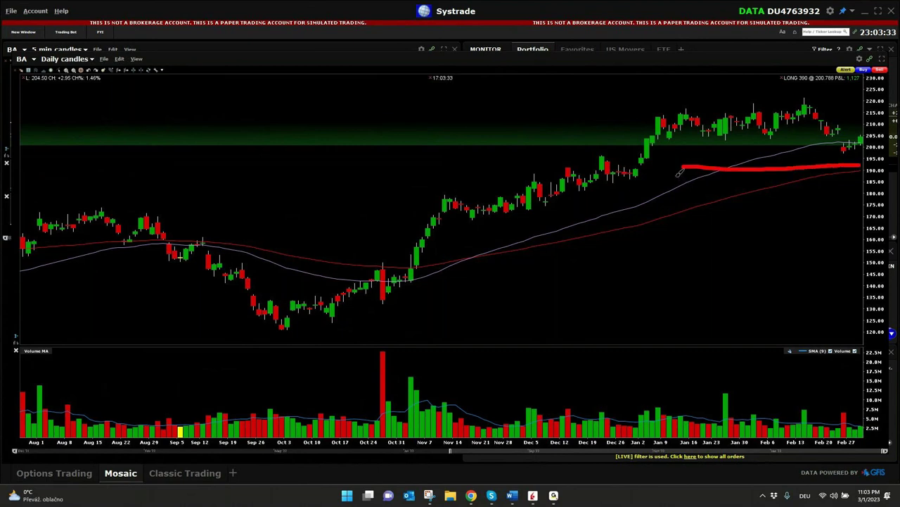
pyautogui.moveTo(678, 177)
pyautogui.mouseDown()
pyautogui.moveTo(665, 180)
pyautogui.moveTo(664, 197)
pyautogui.moveTo(688, 198)
pyautogui.mouseUp()
pyautogui.moveTo(680, 187)
pyautogui.mouseDown()
pyautogui.moveTo(701, 187)
pyautogui.moveTo(704, 200)
pyautogui.moveTo(713, 184)
pyautogui.mouseUp()
pyautogui.moveTo(718, 187)
pyautogui.mouseDown()
pyautogui.moveTo(718, 201)
pyautogui.moveTo(732, 187)
pyautogui.moveTo(719, 197)
pyautogui.mouseUp()
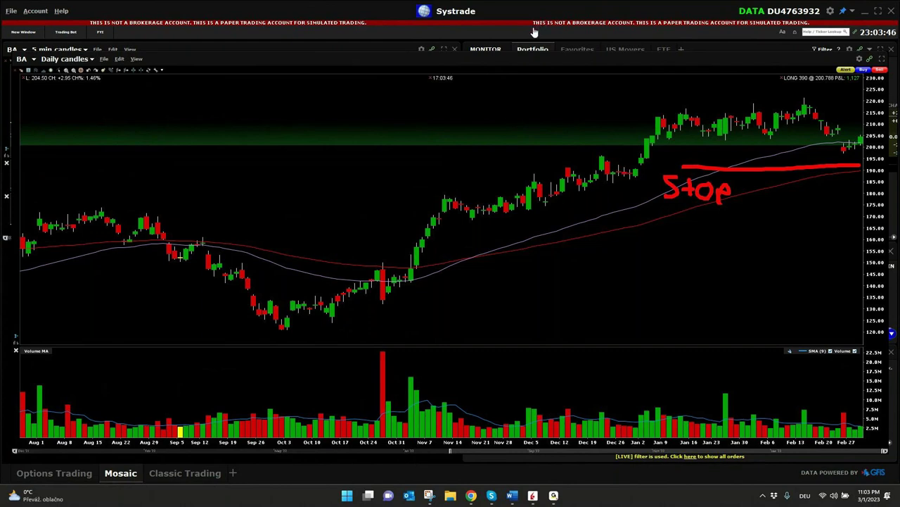
pyautogui.press('Escape')
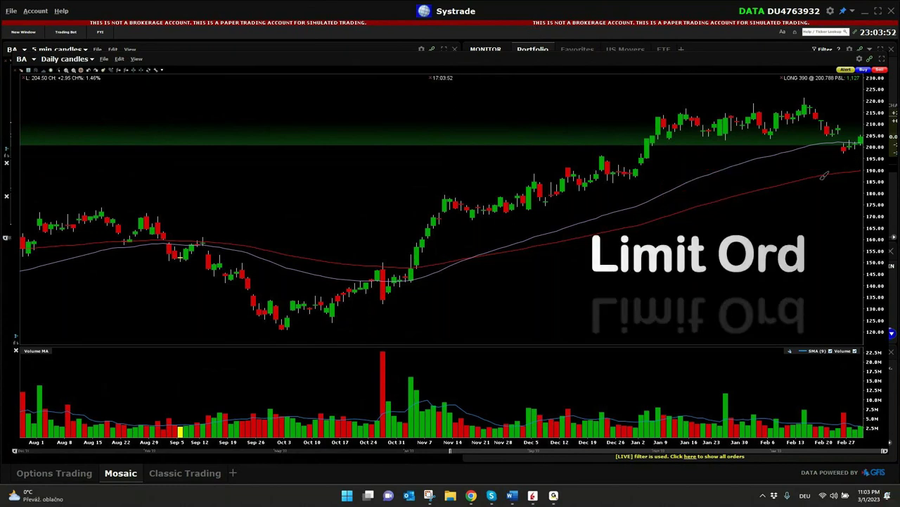
# Mark a limit level near 185 labelled "Buy" with the price circled, clear the marks and restore the daily chart's size.
pyautogui.moveTo(766, 180)
pyautogui.mouseDown()
pyautogui.moveTo(753, 182)
pyautogui.moveTo(855, 173)
pyautogui.moveTo(895, 184)
pyautogui.moveTo(888, 167)
pyautogui.mouseUp()
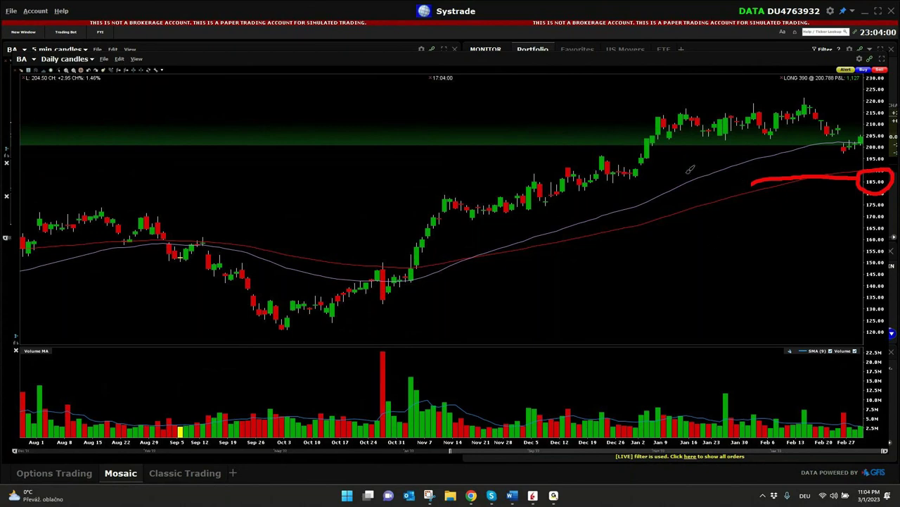
pyautogui.moveTo(683, 172)
pyautogui.mouseDown()
pyautogui.moveTo(683, 192)
pyautogui.moveTo(695, 176)
pyautogui.moveTo(687, 192)
pyautogui.moveTo(724, 191)
pyautogui.moveTo(716, 205)
pyautogui.mouseUp()
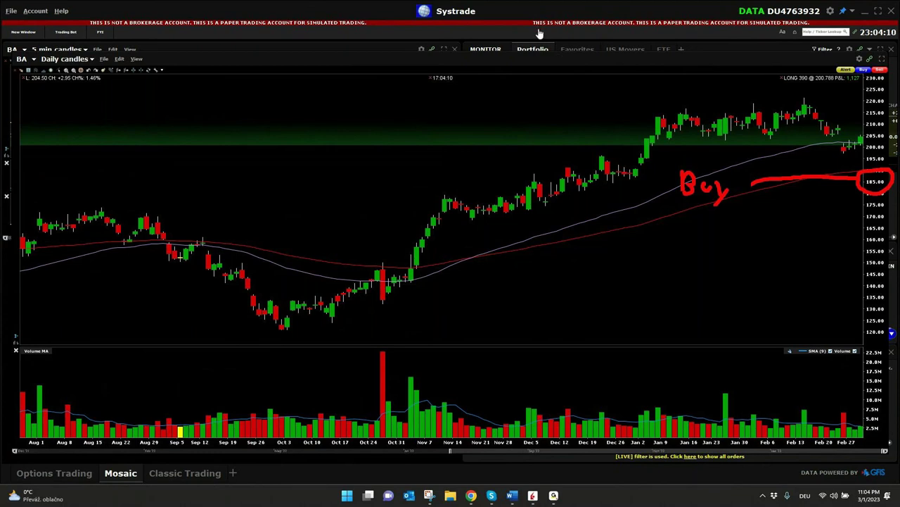
pyautogui.press('Escape')
pyautogui.click(882, 58)
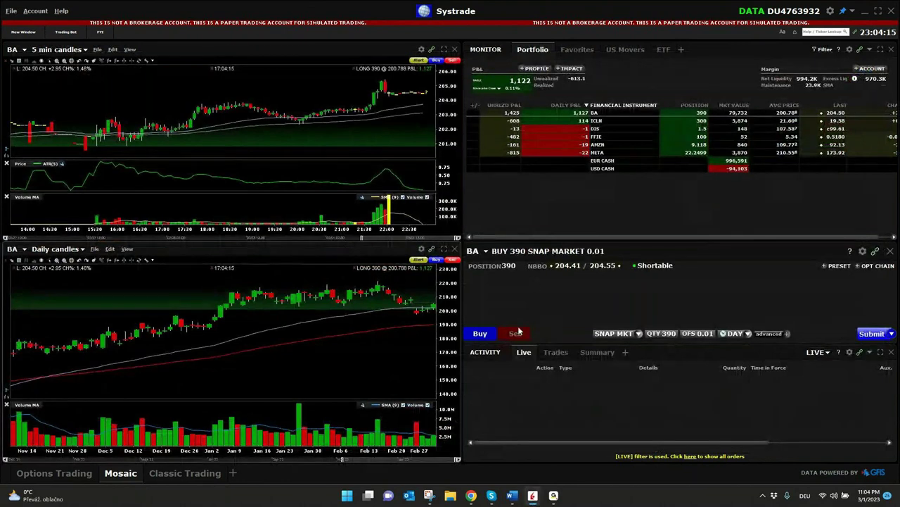
# Set the BA buy order to type PEG BEST with a limit price of 204.52.
pyautogui.click(629, 336)
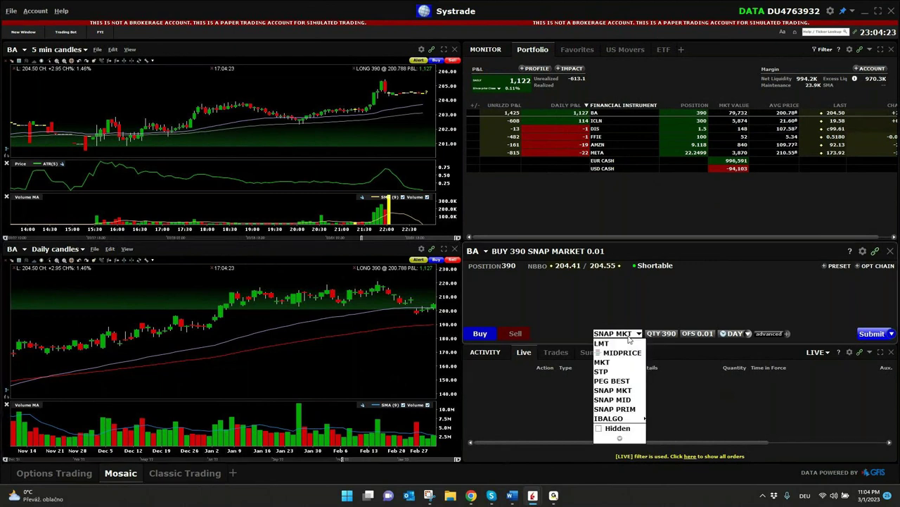
pyautogui.click(614, 384)
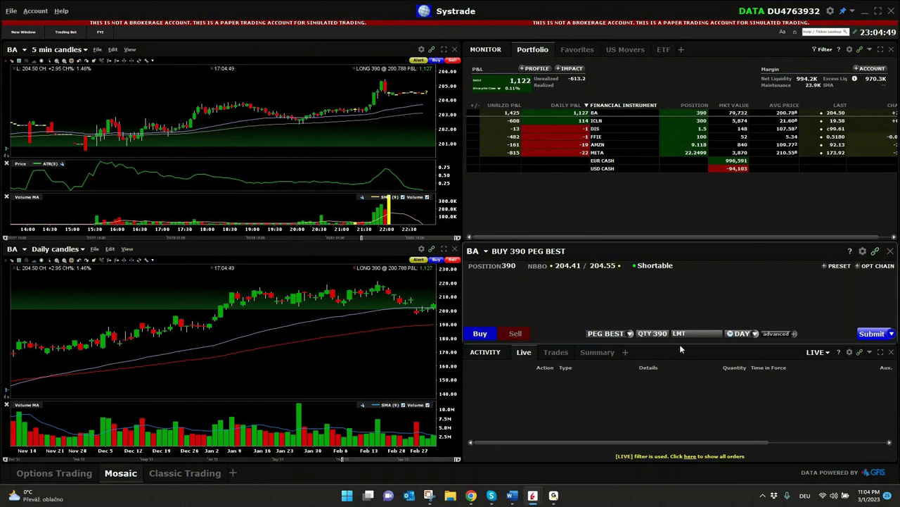
pyautogui.click(694, 334)
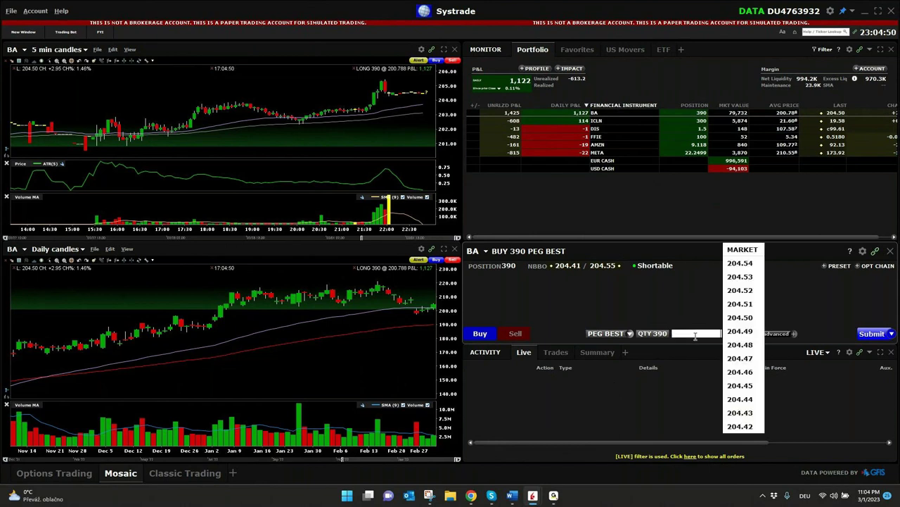
pyautogui.click(746, 292)
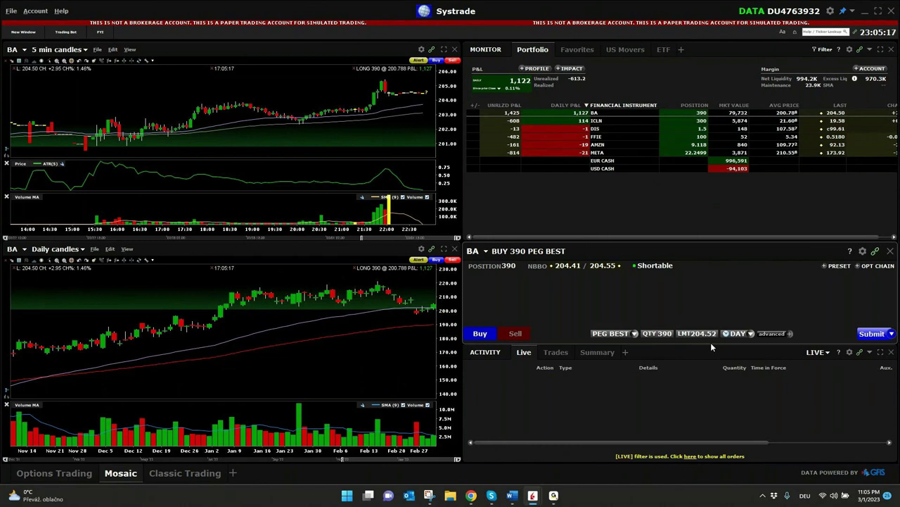
# Check BA's bid and ask levels in the BookTrader window and return to the trading workspace.
pyautogui.click(626, 335)
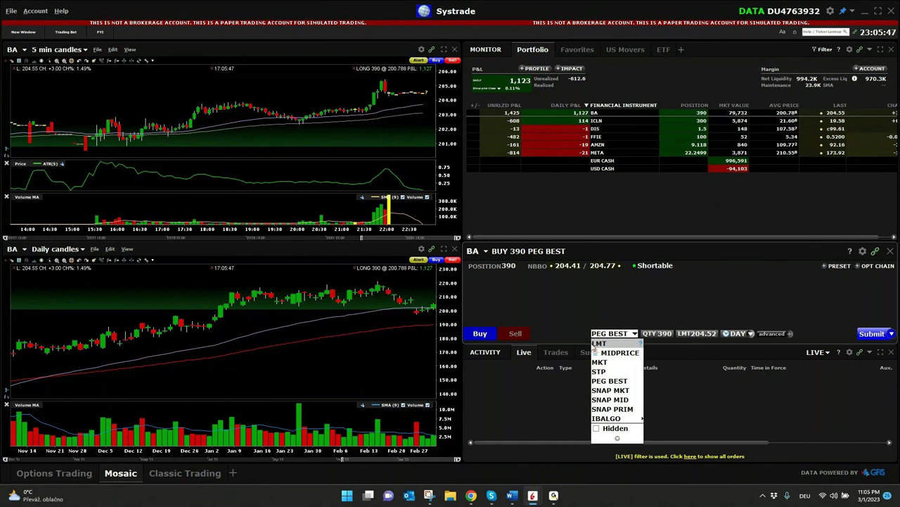
pyautogui.moveTo(534, 496)
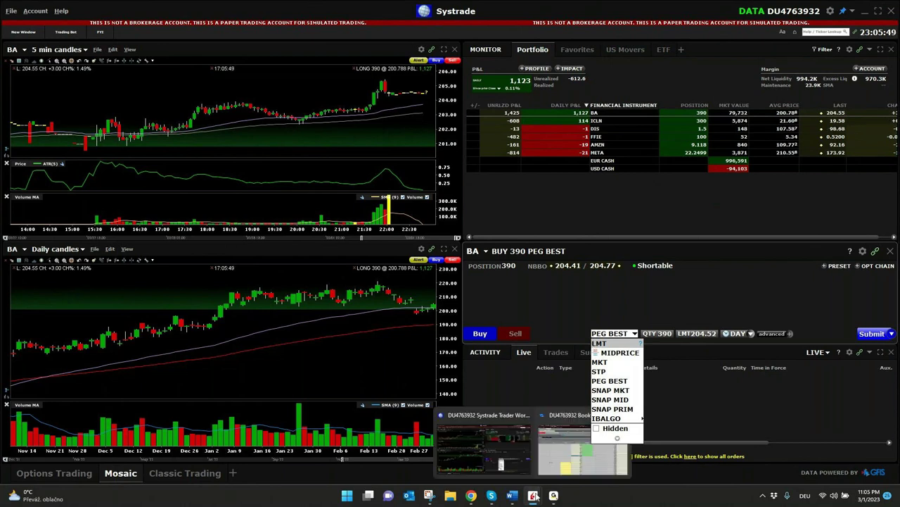
pyautogui.click(552, 461)
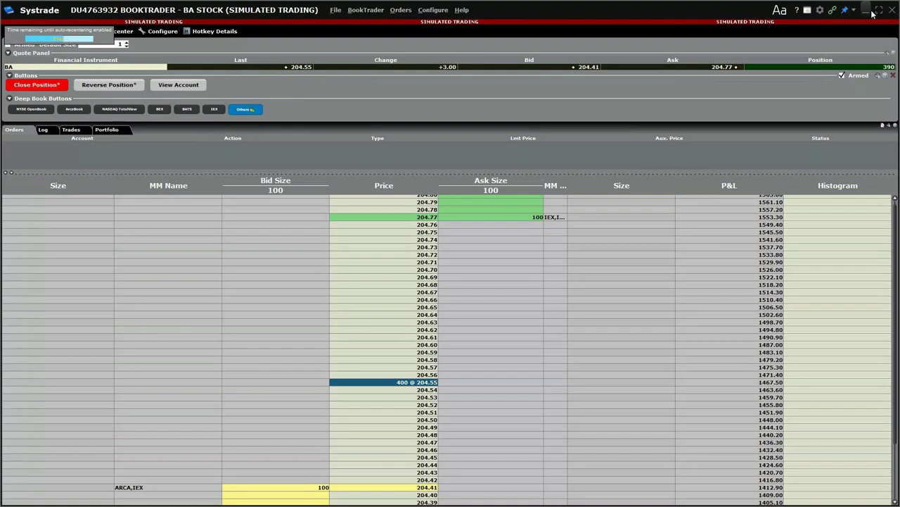
pyautogui.click(866, 10)
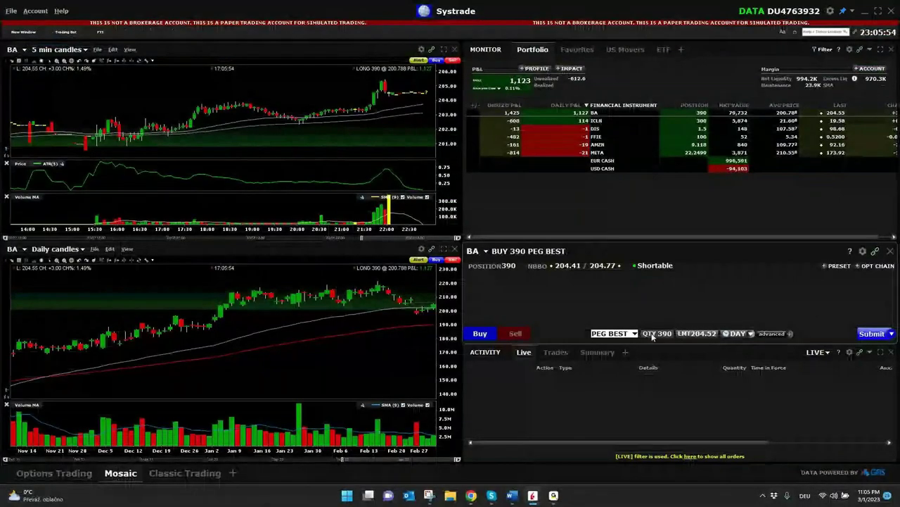
# Change the BA order type to SNAP MID with an offset of 0.01.
pyautogui.click(611, 333)
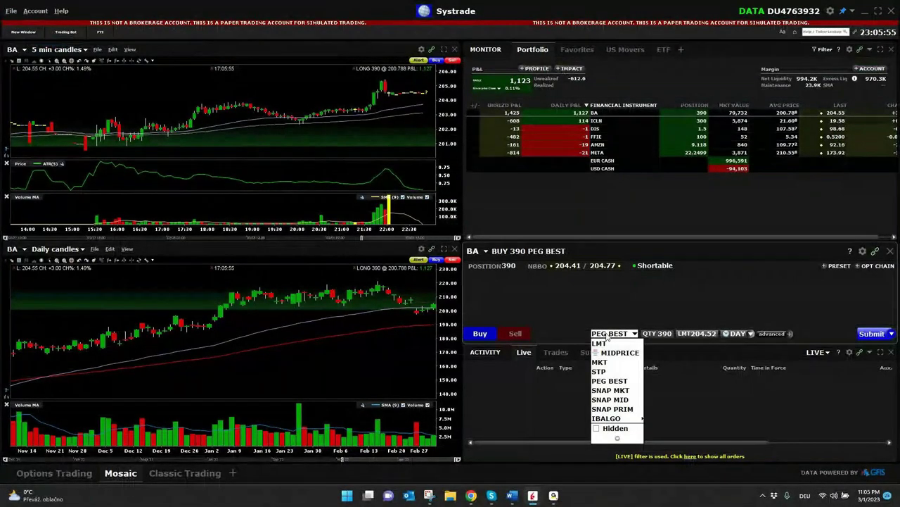
pyautogui.click(611, 399)
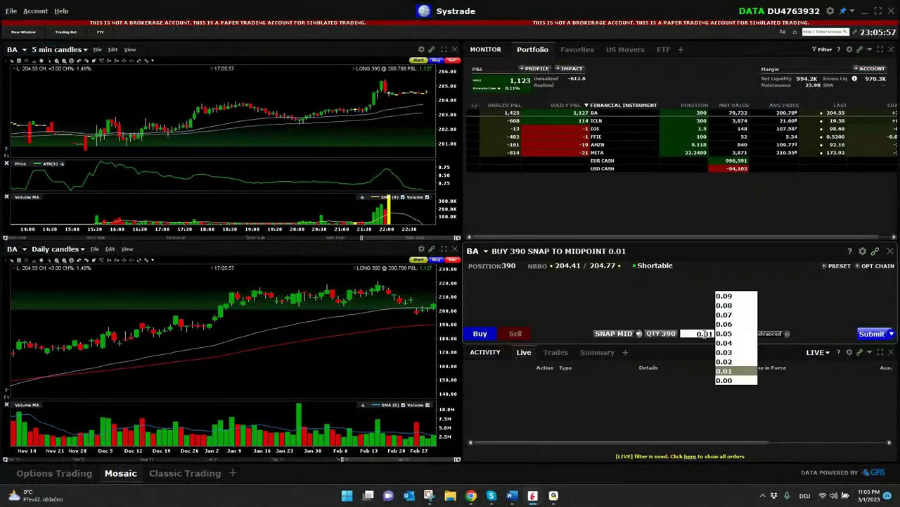
pyautogui.click(729, 372)
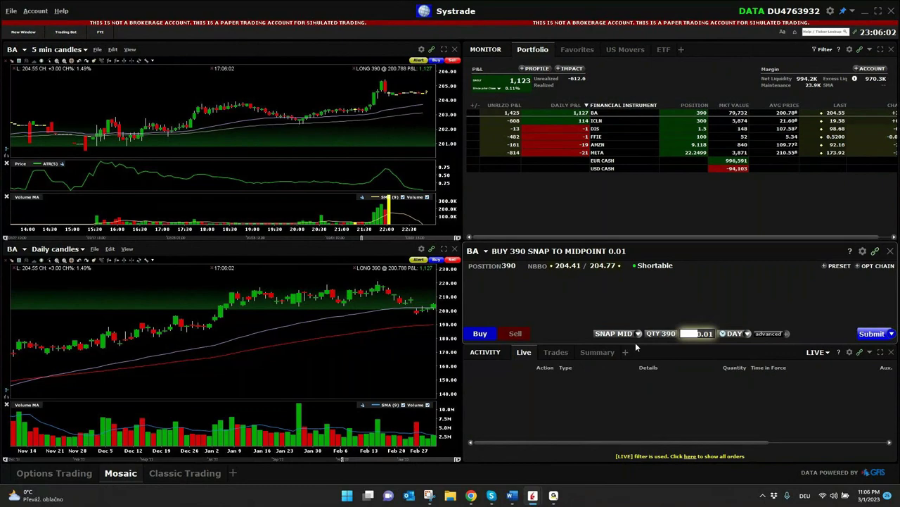
# In the BookTrader window, circle the best ask and best bid market makers and draw a brace spanning the spread between them.
pyautogui.moveTo(532, 495)
pyautogui.click(591, 443)
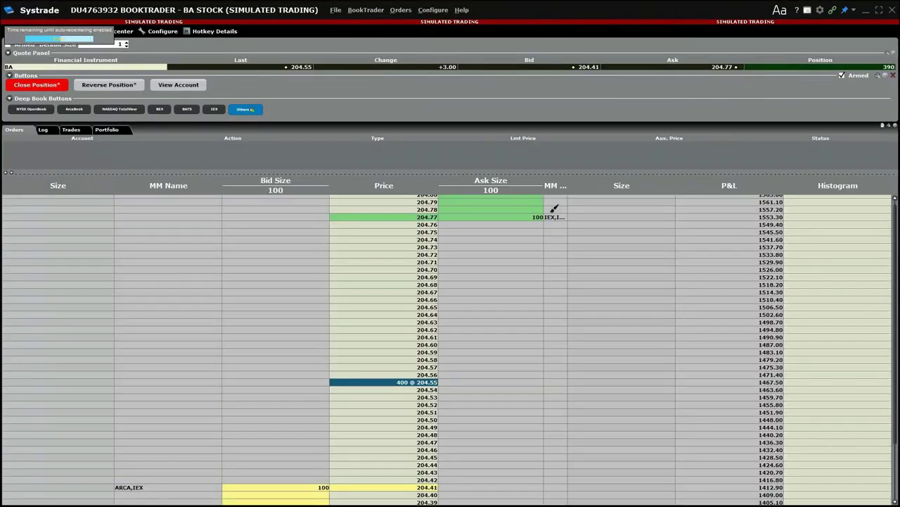
pyautogui.moveTo(555, 208)
pyautogui.mouseDown()
pyautogui.moveTo(543, 201)
pyautogui.moveTo(535, 228)
pyautogui.moveTo(559, 201)
pyautogui.mouseUp()
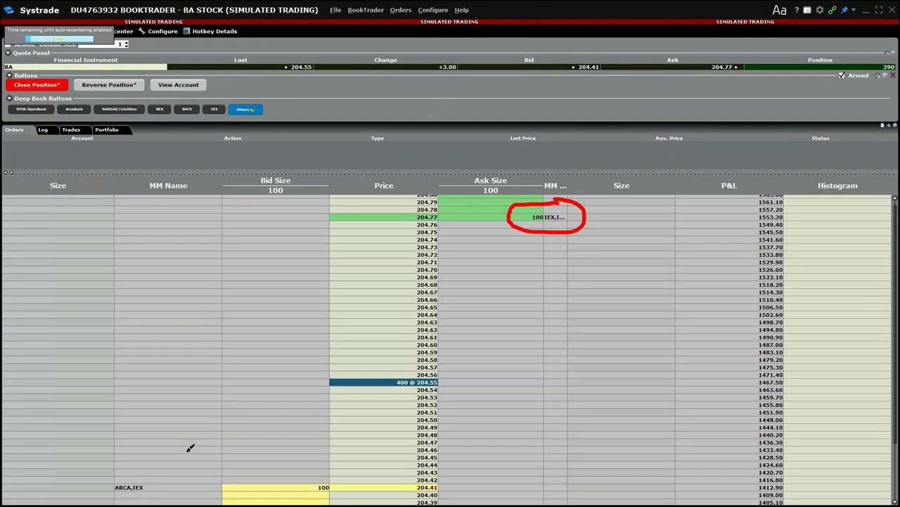
pyautogui.moveTo(161, 458)
pyautogui.mouseDown()
pyautogui.moveTo(98, 486)
pyautogui.moveTo(203, 466)
pyautogui.moveTo(163, 444)
pyautogui.mouseUp()
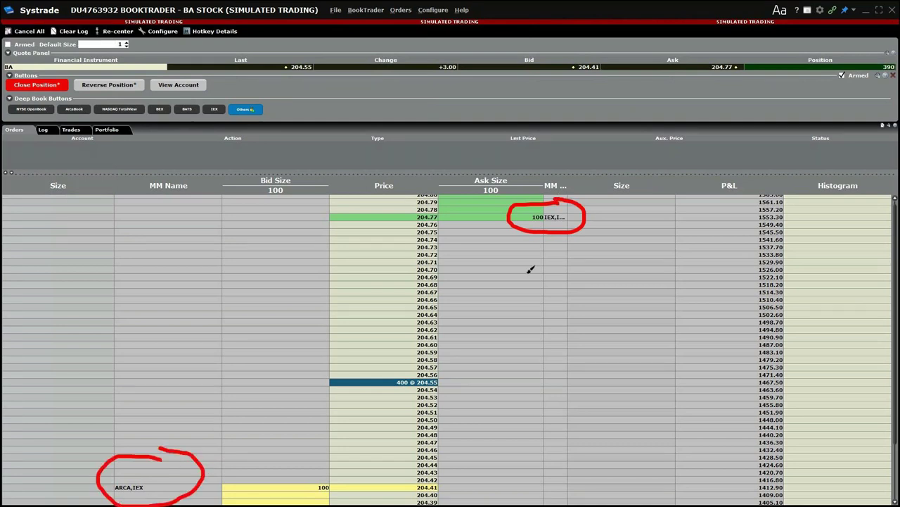
pyautogui.moveTo(573, 216)
pyautogui.mouseDown()
pyautogui.moveTo(585, 282)
pyautogui.moveTo(581, 342)
pyautogui.moveTo(519, 483)
pyautogui.moveTo(508, 482)
pyautogui.mouseUp()
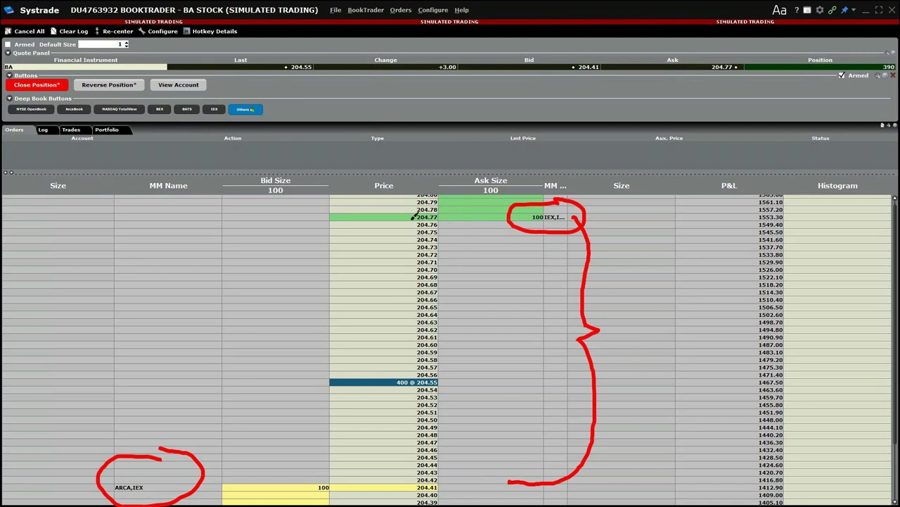
# Clear the spread annotations, mark the price level at about 204.70 in the ladder, and return to the trading workspace.
pyautogui.press('Escape')
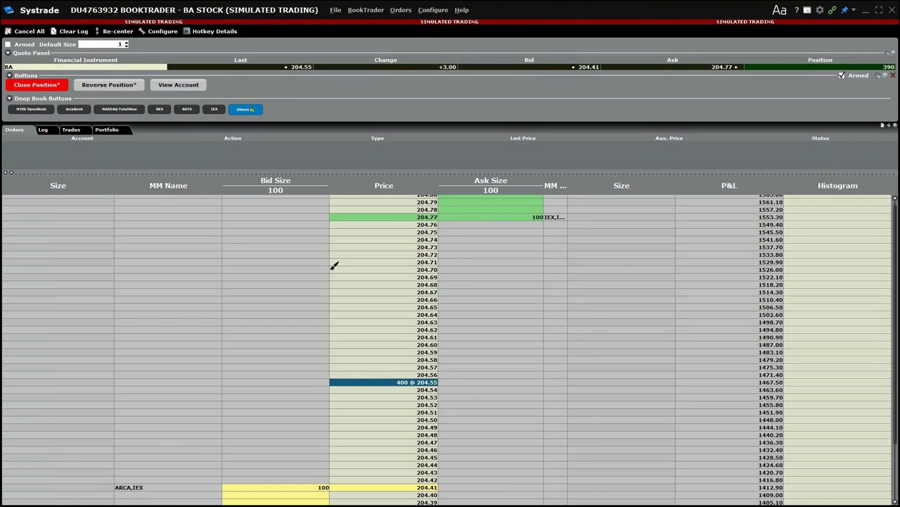
pyautogui.moveTo(441, 266)
pyautogui.mouseDown()
pyautogui.moveTo(385, 268)
pyautogui.moveTo(462, 274)
pyautogui.moveTo(442, 260)
pyautogui.mouseUp()
pyautogui.moveTo(292, 267)
pyautogui.mouseDown()
pyautogui.moveTo(363, 264)
pyautogui.moveTo(345, 277)
pyautogui.mouseUp()
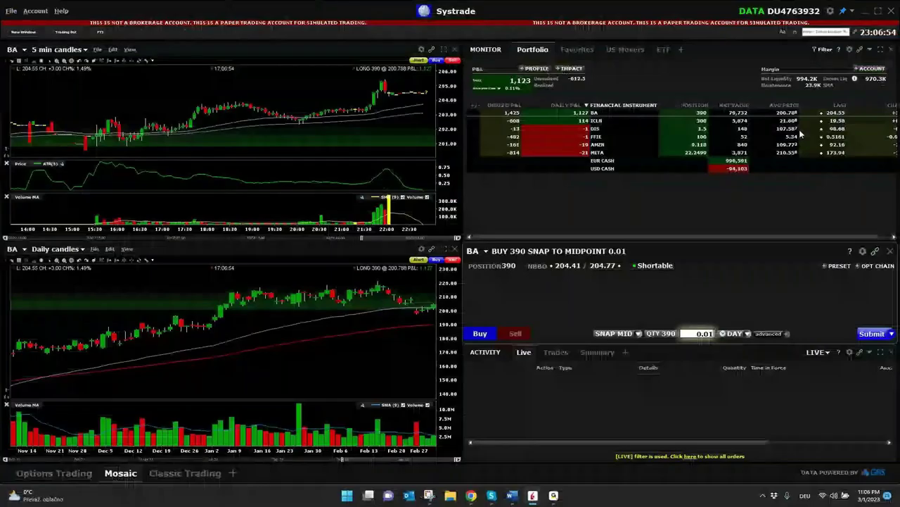
# Change the BA order type to the IBALGO Adaptive algorithm.
pyautogui.click(615, 333)
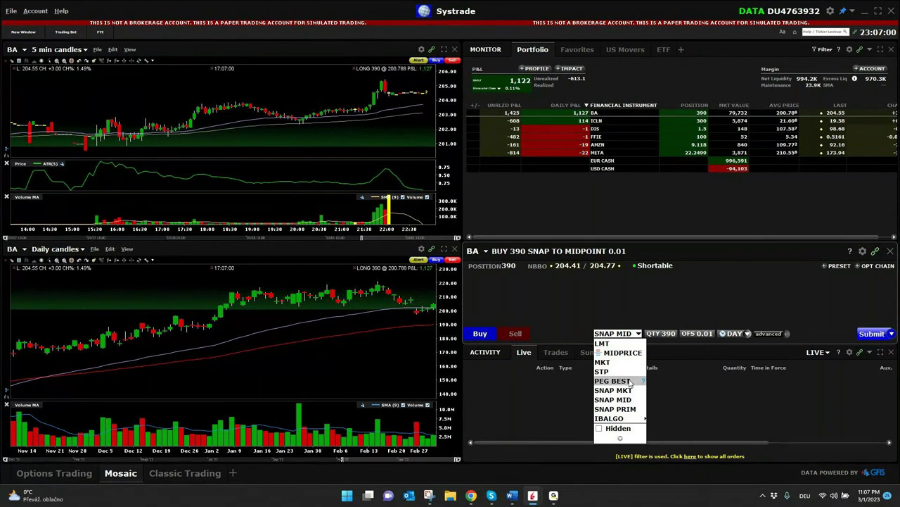
pyautogui.moveTo(617, 420)
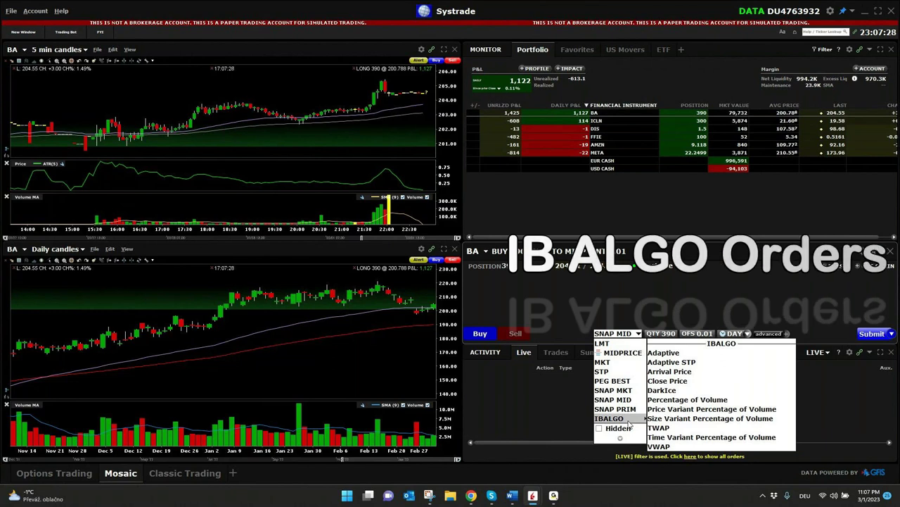
pyautogui.click(664, 352)
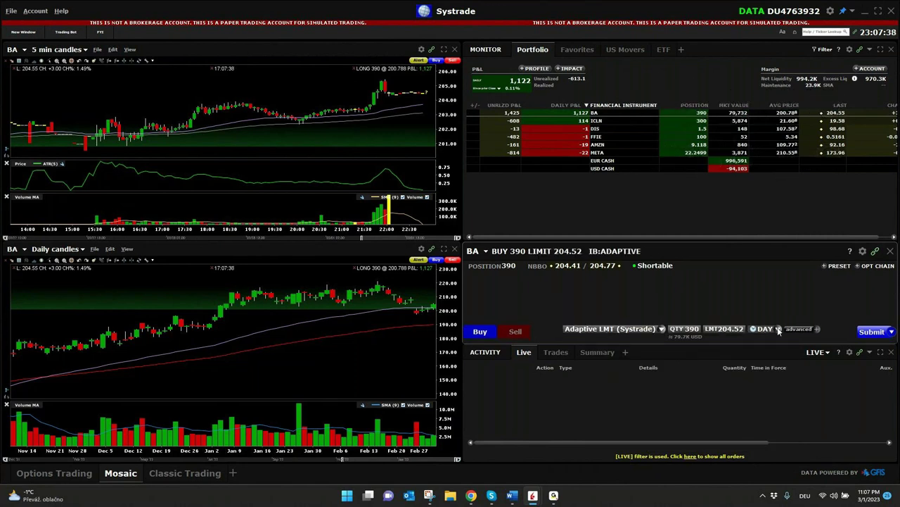
# In the advanced settings of the BA order, keep the Adaptive algorithm and set its priority/urgency to Patient.
pyautogui.click(816, 328)
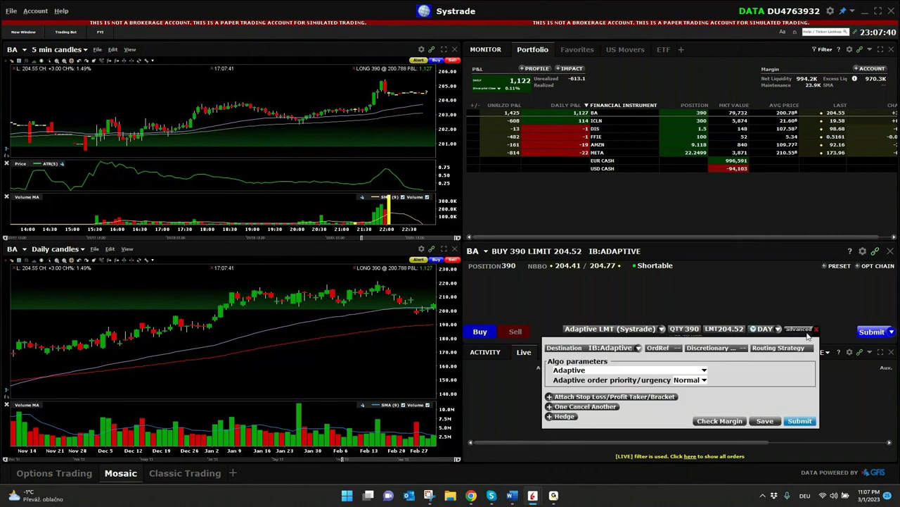
pyautogui.click(643, 372)
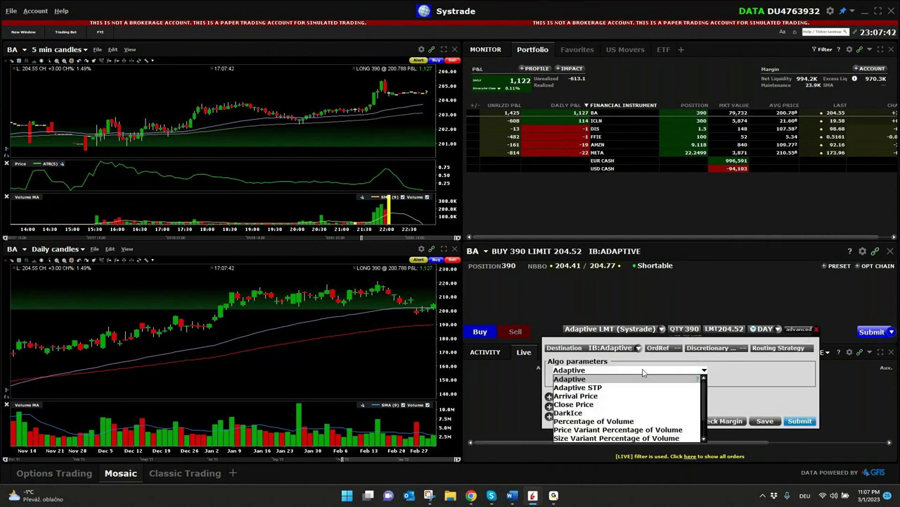
pyautogui.click(643, 377)
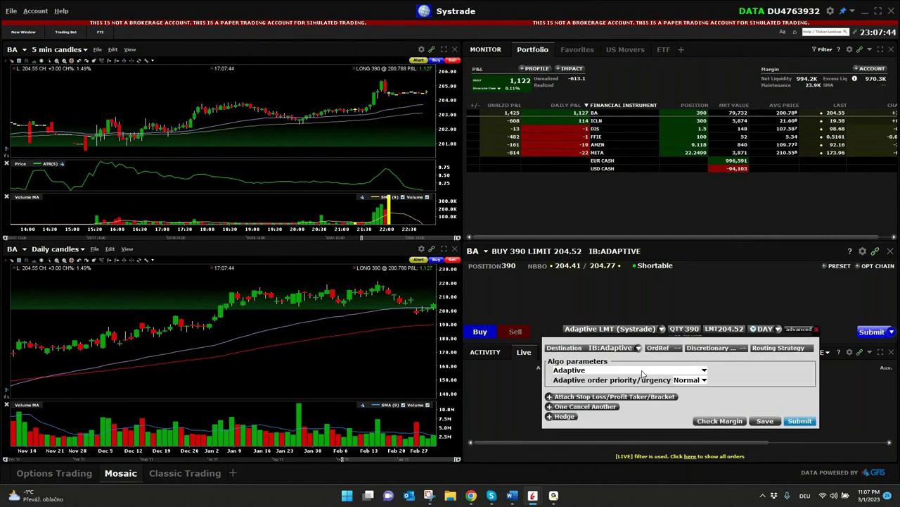
pyautogui.click(702, 380)
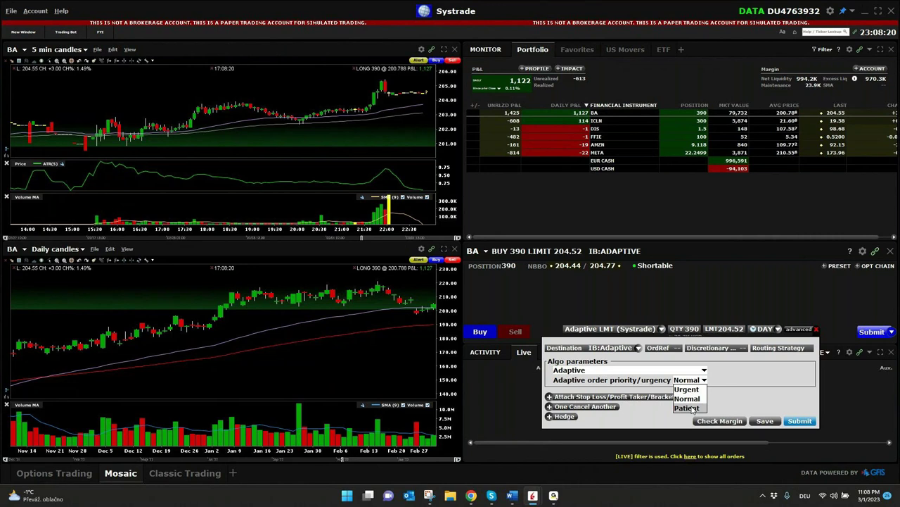
pyautogui.click(692, 408)
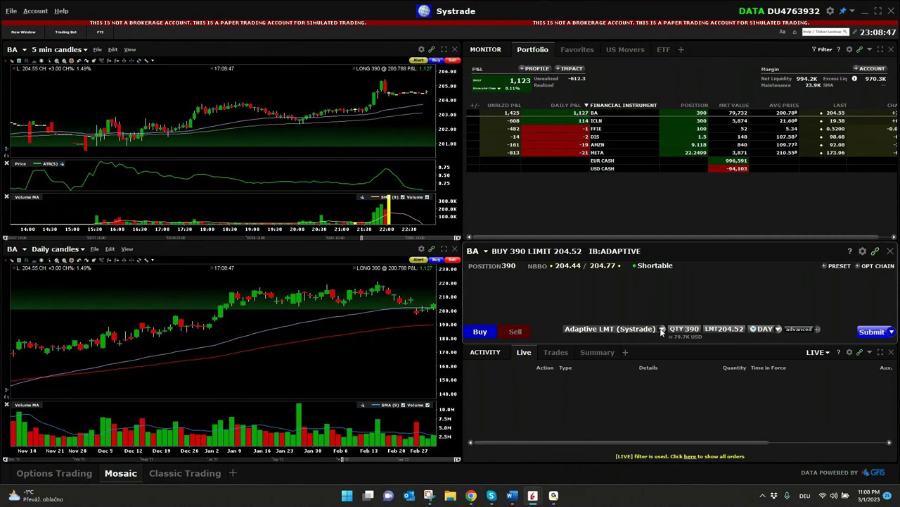
# Examine the full list of order types for BA, including the hidden ones and the IBALGO algorithms.
pyautogui.click(661, 329)
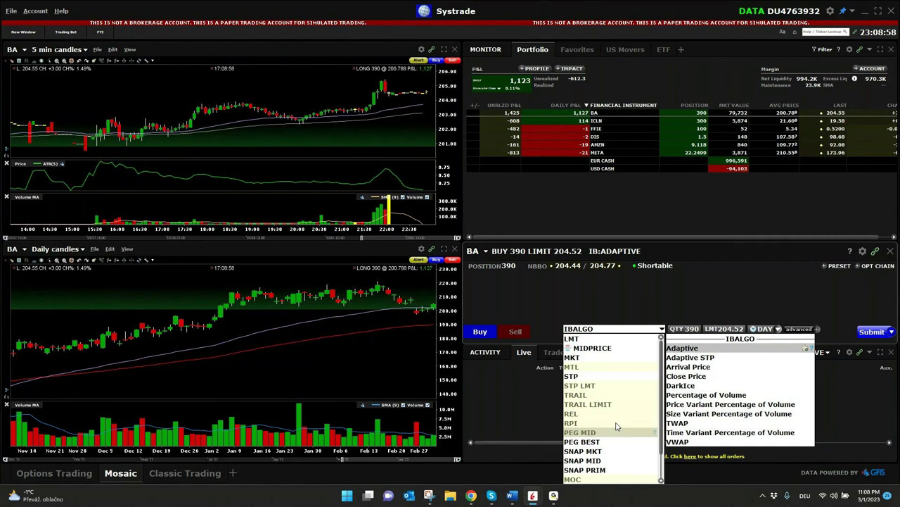
pyautogui.scroll(-1, 617, 427)
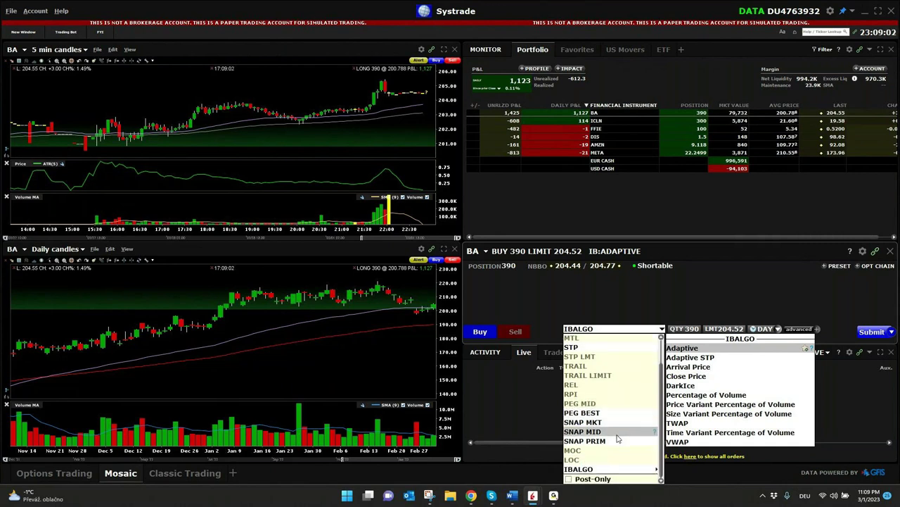
pyautogui.click(705, 307)
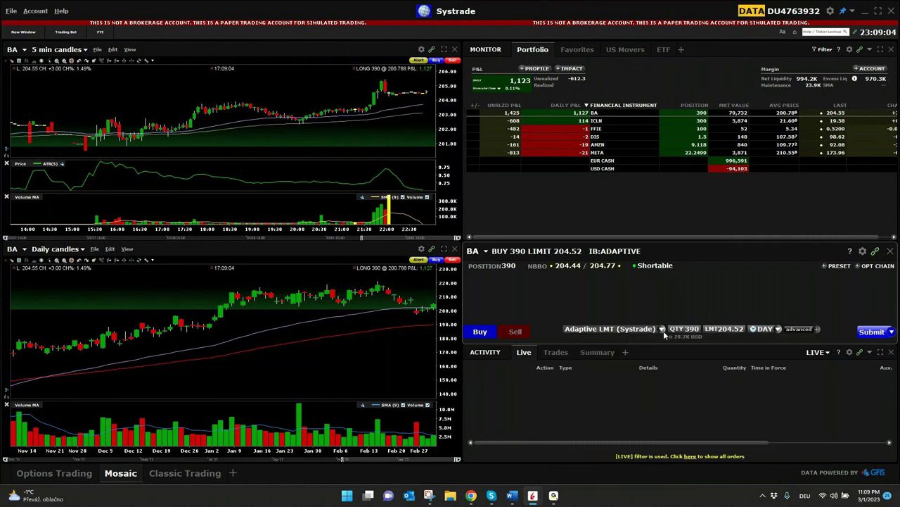
pyautogui.click(661, 329)
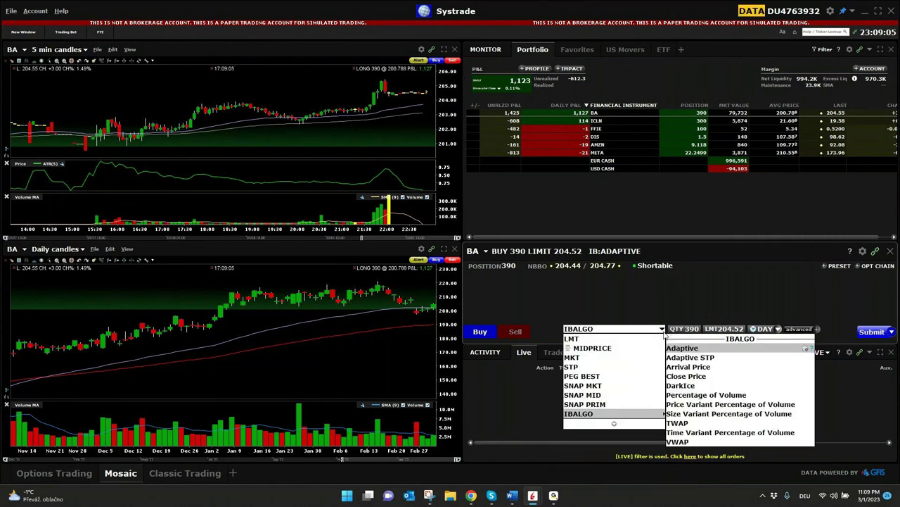
pyautogui.click(615, 425)
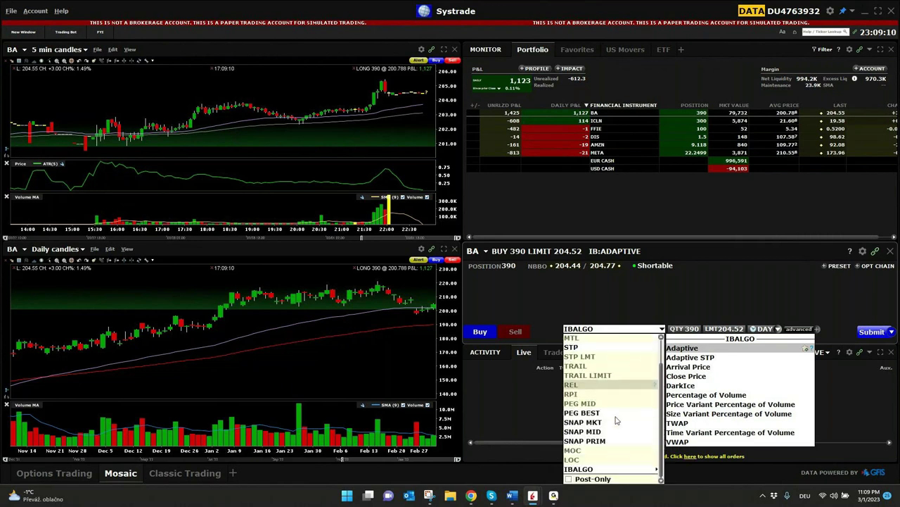
pyautogui.scroll(-1, 606, 408)
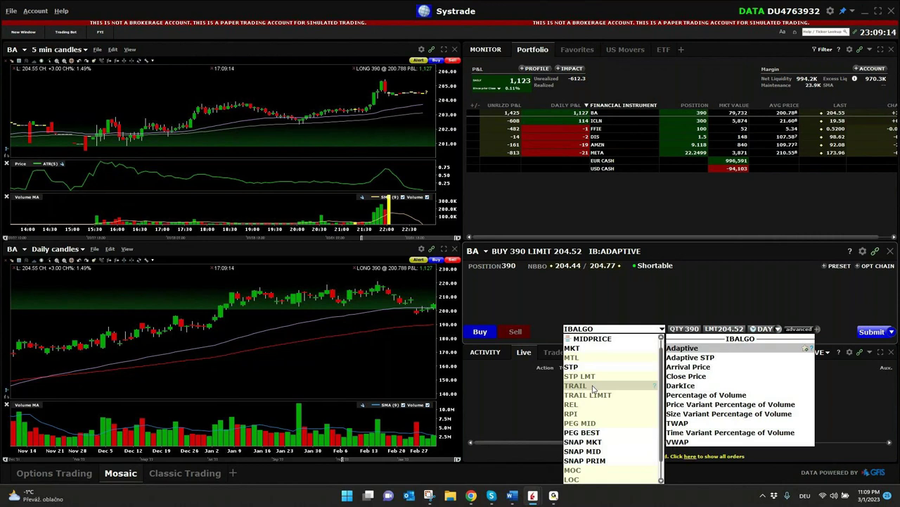
pyautogui.scroll(-2, 596, 397)
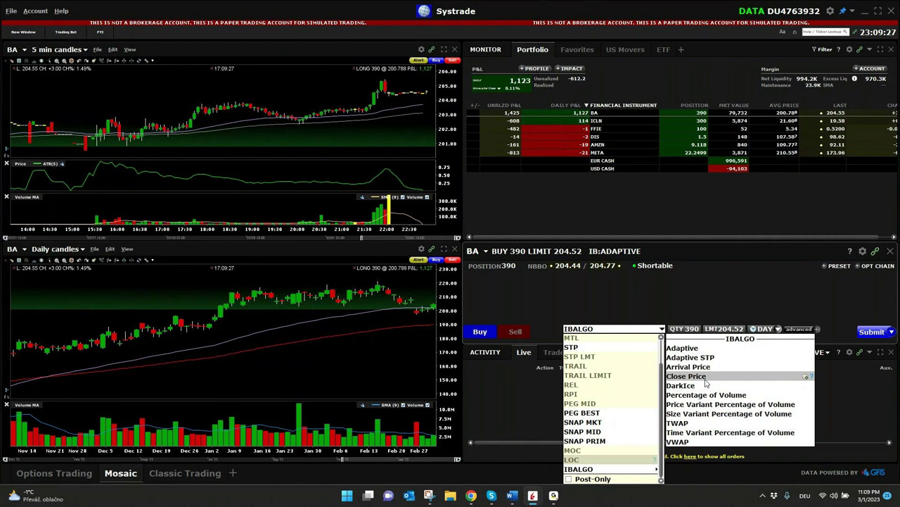
pyautogui.press('Escape')
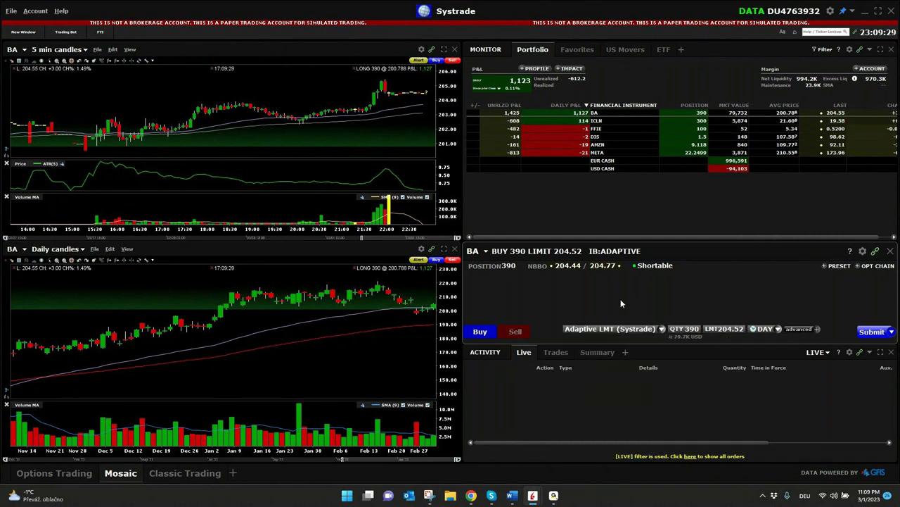
pyautogui.click(483, 255)
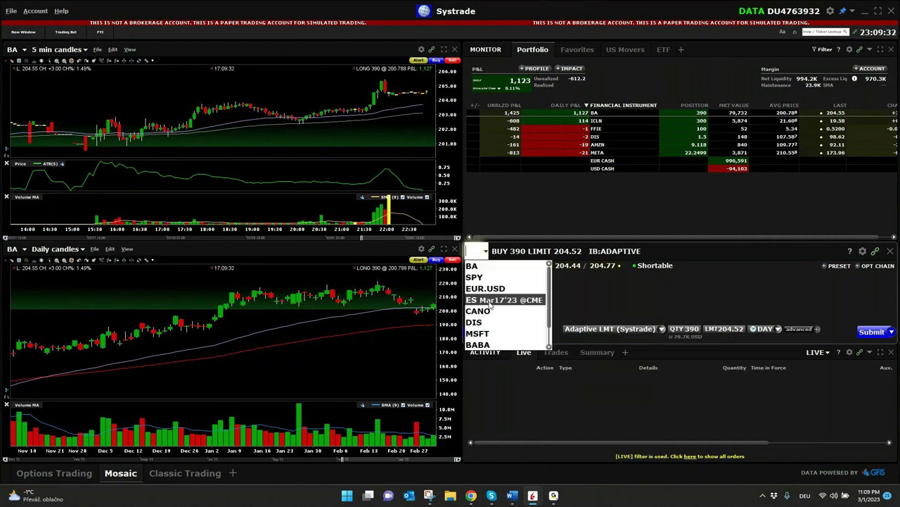
pyautogui.click(491, 303)
pyautogui.click(622, 333)
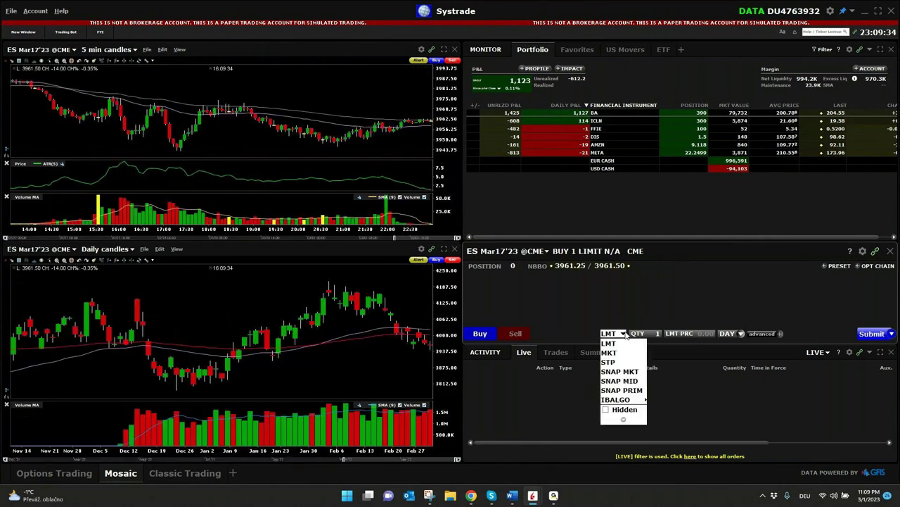
pyautogui.click(623, 421)
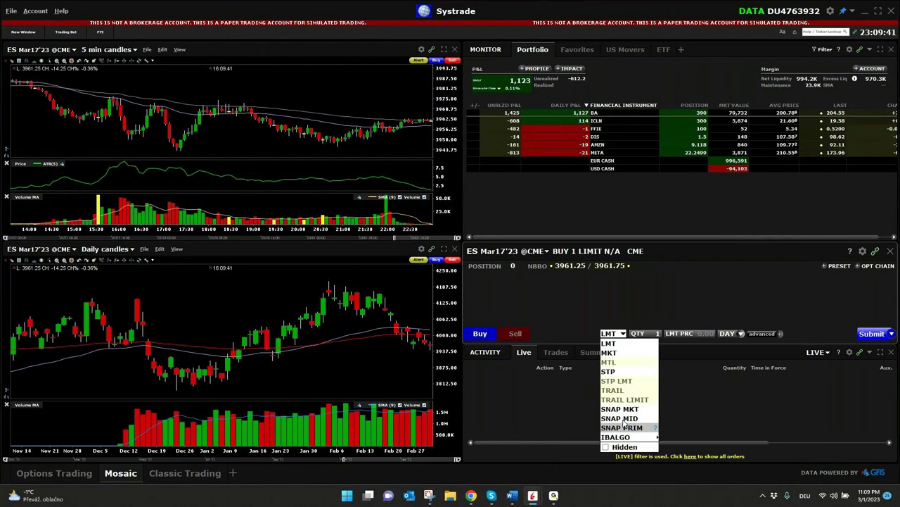
pyautogui.click(556, 303)
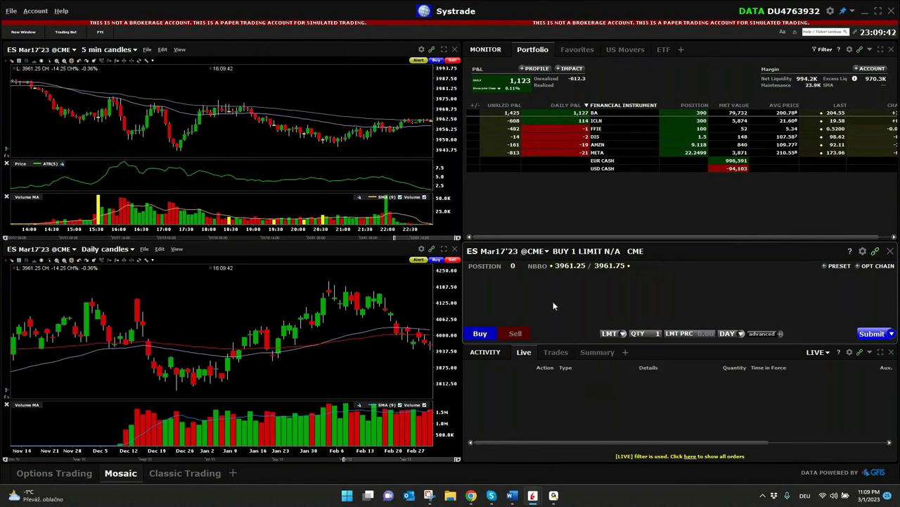
# Load EUR.USD into order entry as the IDEALPRO cash contract.
pyautogui.click(484, 254)
pyautogui.write('EUR')
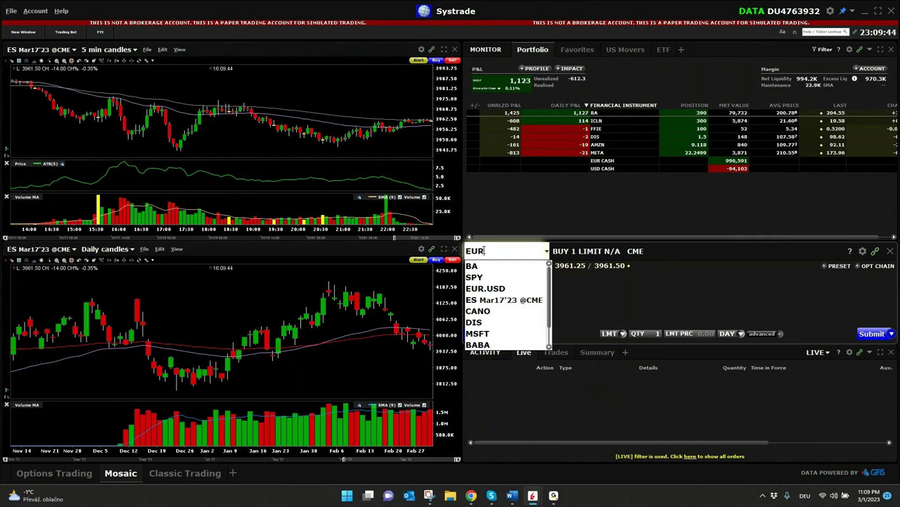
pyautogui.write('.USD')
pyautogui.press('Return')
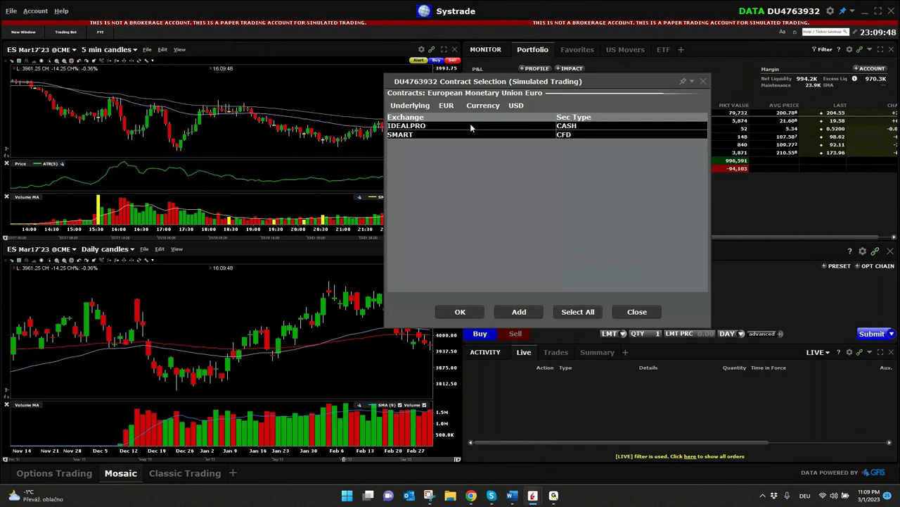
pyautogui.click(470, 125)
pyautogui.click(461, 312)
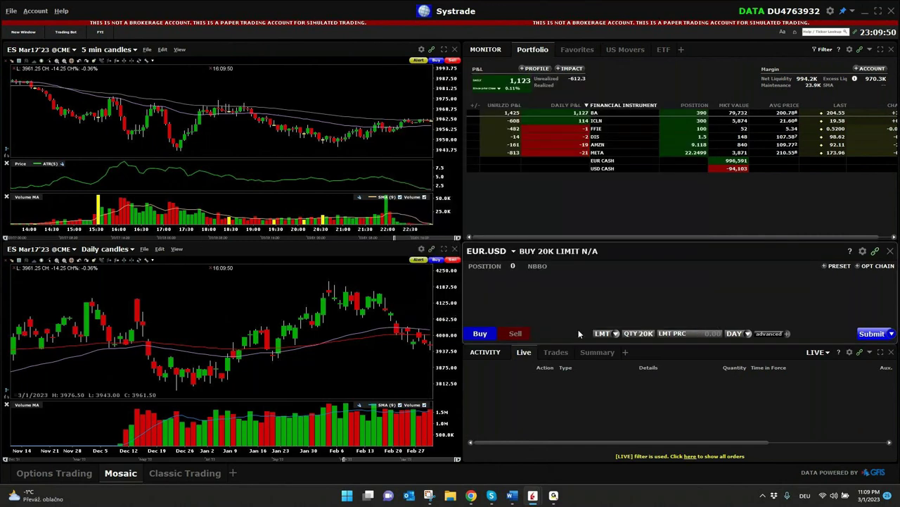
# Review the expanded list of order types and the IBALGO algorithms offered for EUR.USD.
pyautogui.click(615, 333)
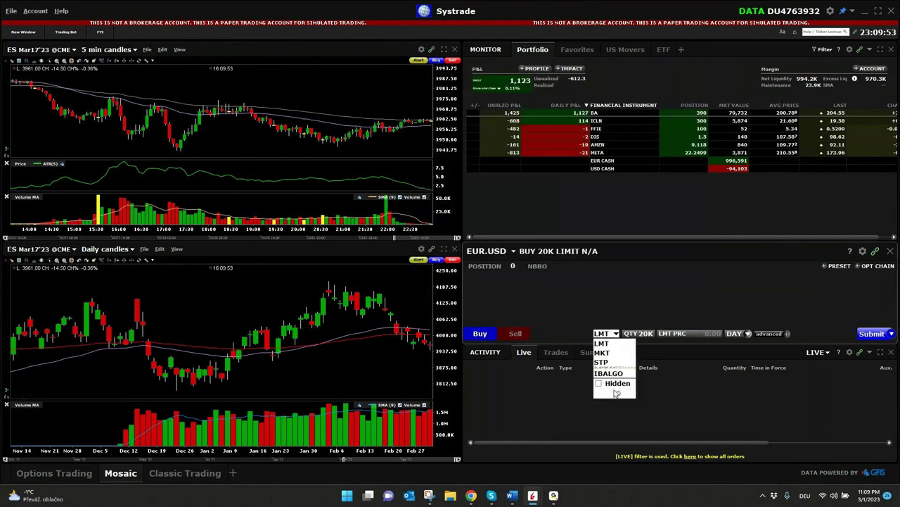
pyautogui.click(614, 391)
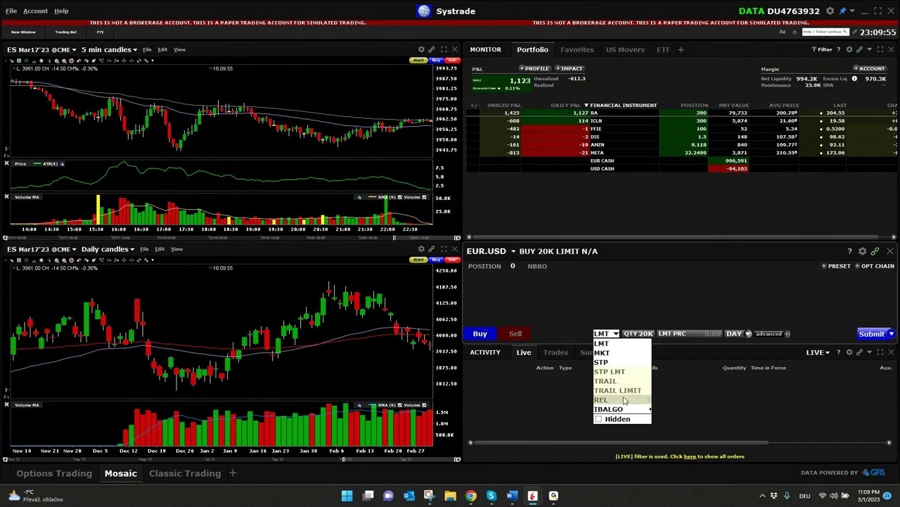
pyautogui.moveTo(623, 410)
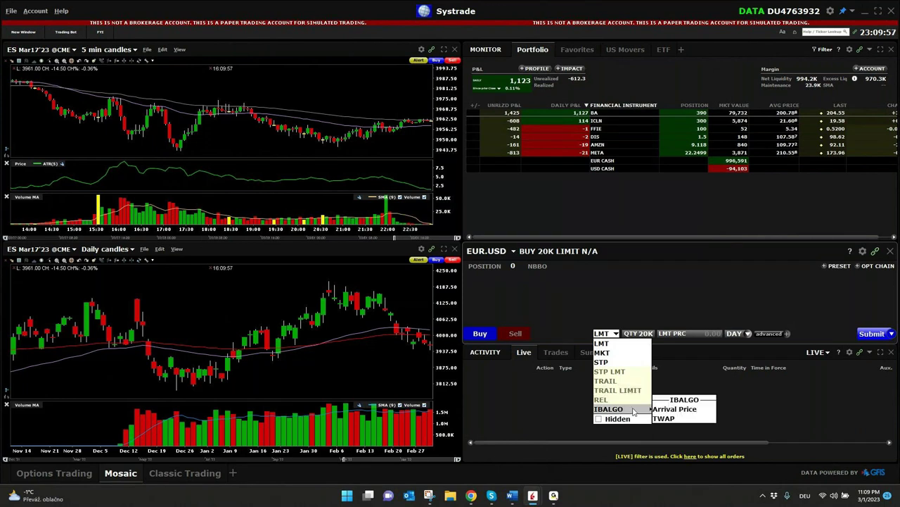
pyautogui.click(604, 287)
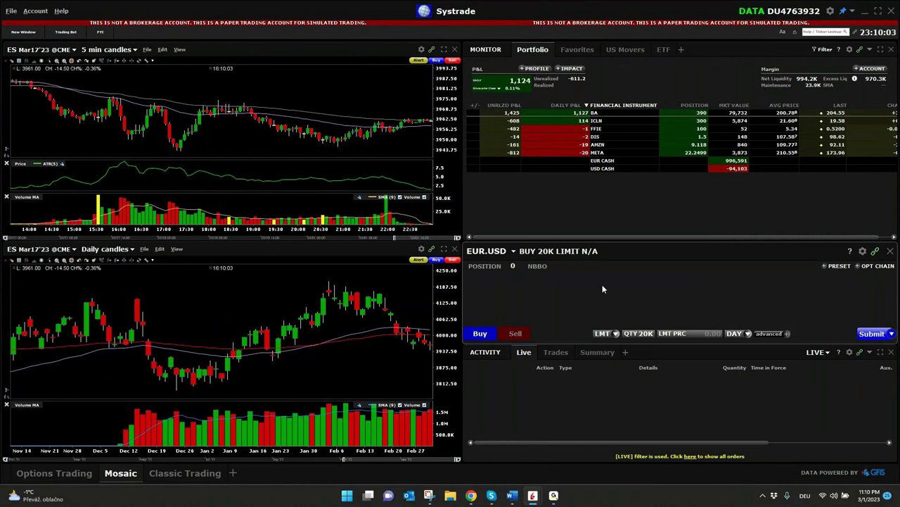
# Switch order entry back to BA and review its available order types.
pyautogui.click(501, 252)
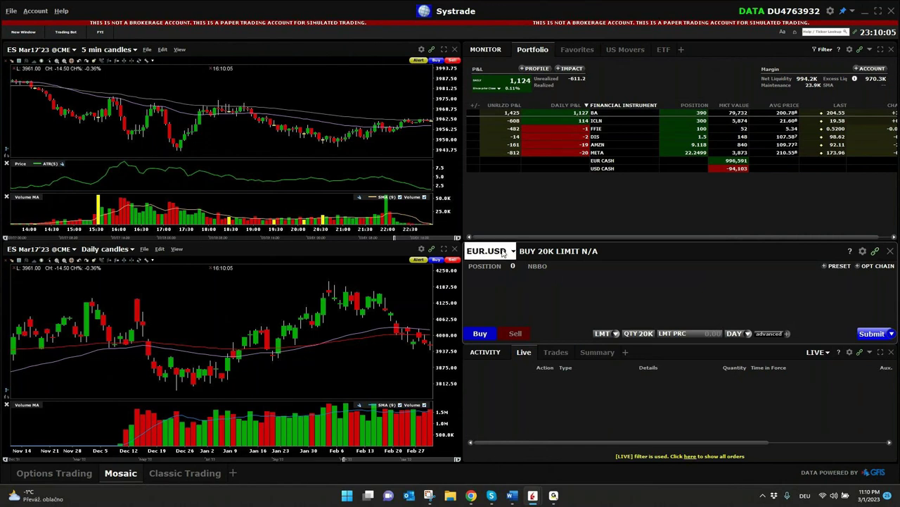
pyautogui.press('BackSpace')
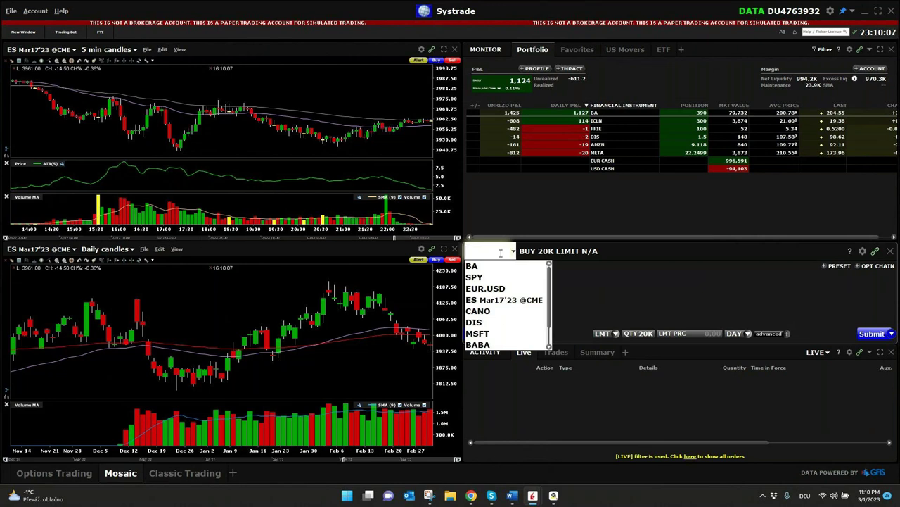
pyautogui.click(473, 266)
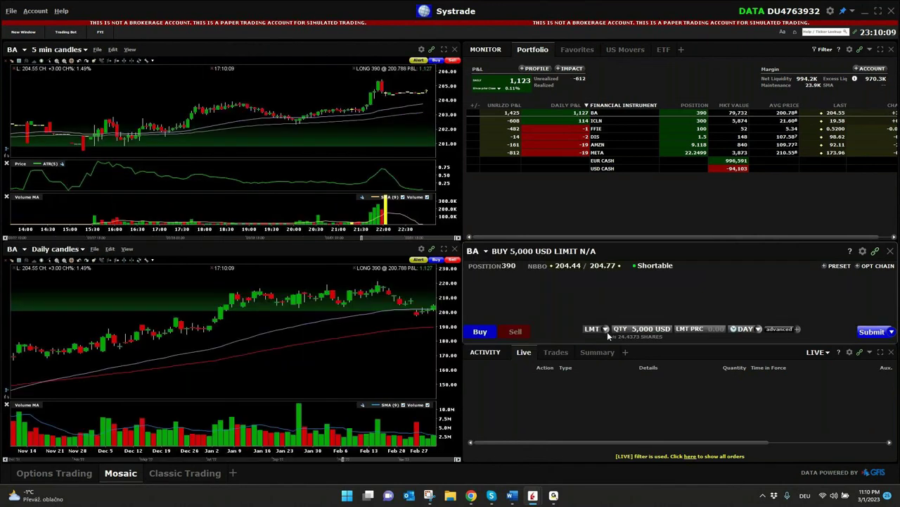
pyautogui.click(595, 328)
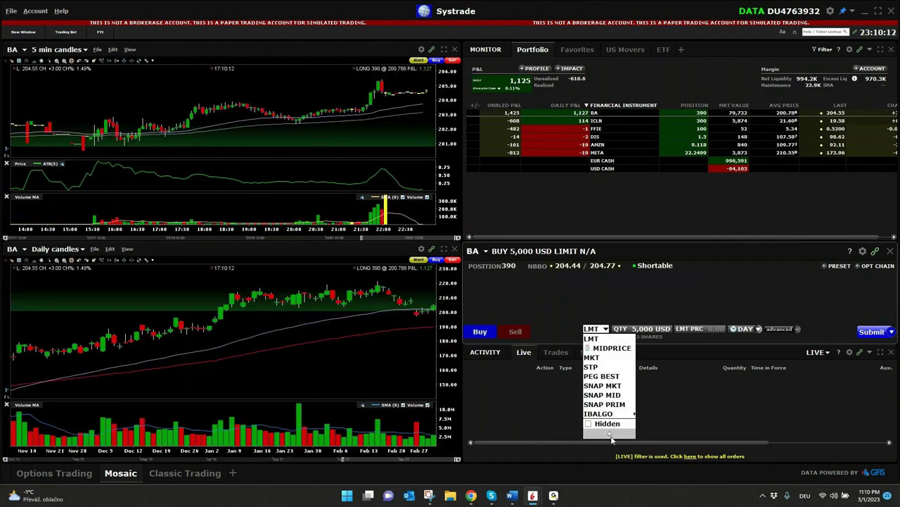
pyautogui.moveTo(613, 415)
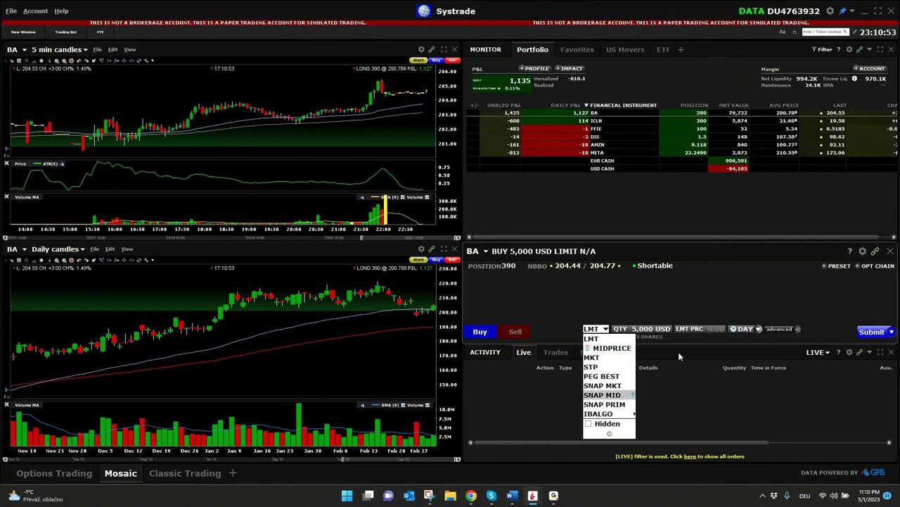
pyautogui.click(752, 288)
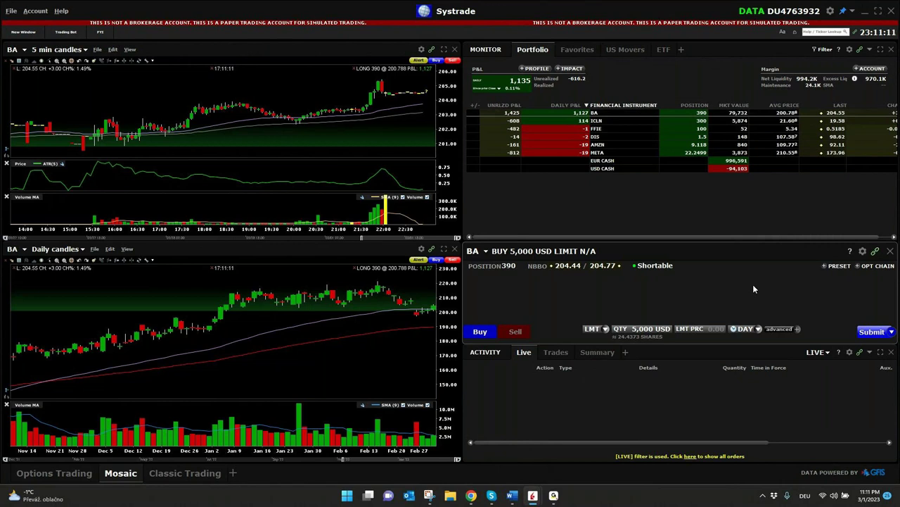
# Enable Fill outside RTH in the BA order's time in force and acknowledge the fractional trading notice.
pyautogui.click(758, 329)
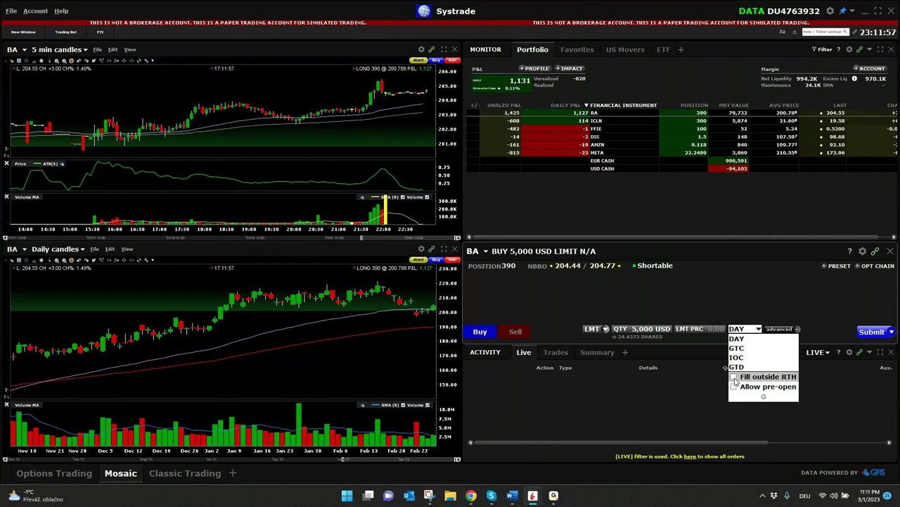
pyautogui.click(734, 378)
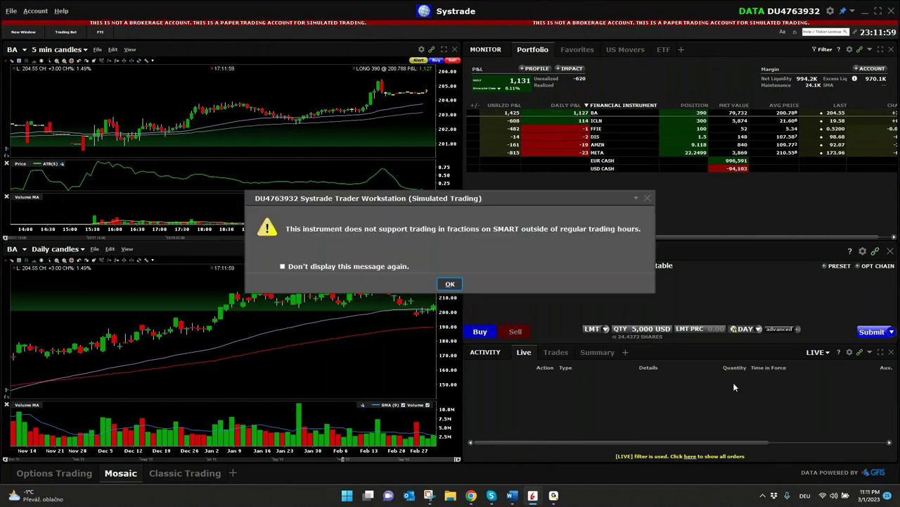
pyautogui.click(451, 284)
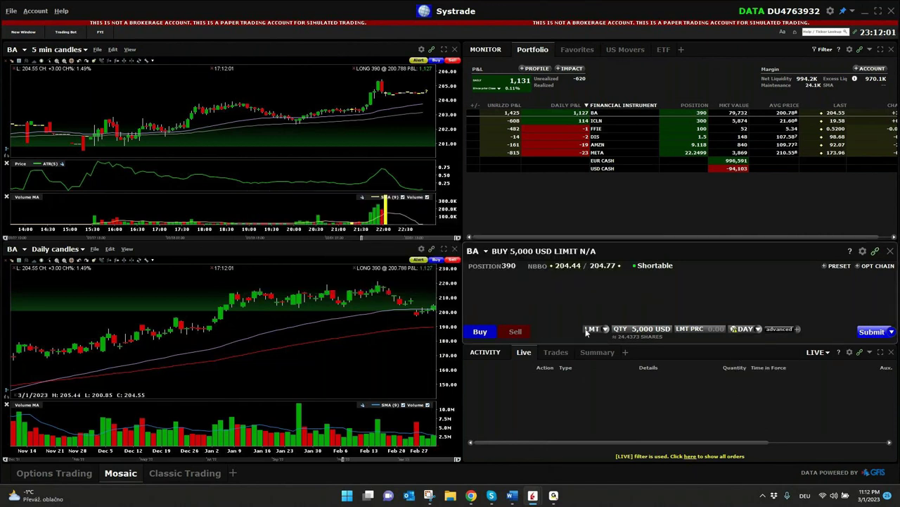
# Set the BA order type to the Adaptive algorithm from IBALGO and acknowledge the cash quantity notice.
pyautogui.click(595, 329)
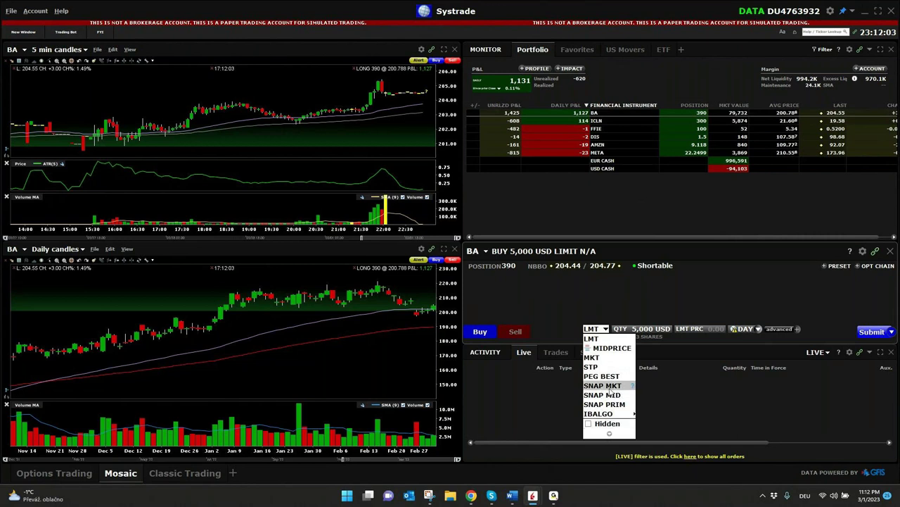
pyautogui.moveTo(612, 415)
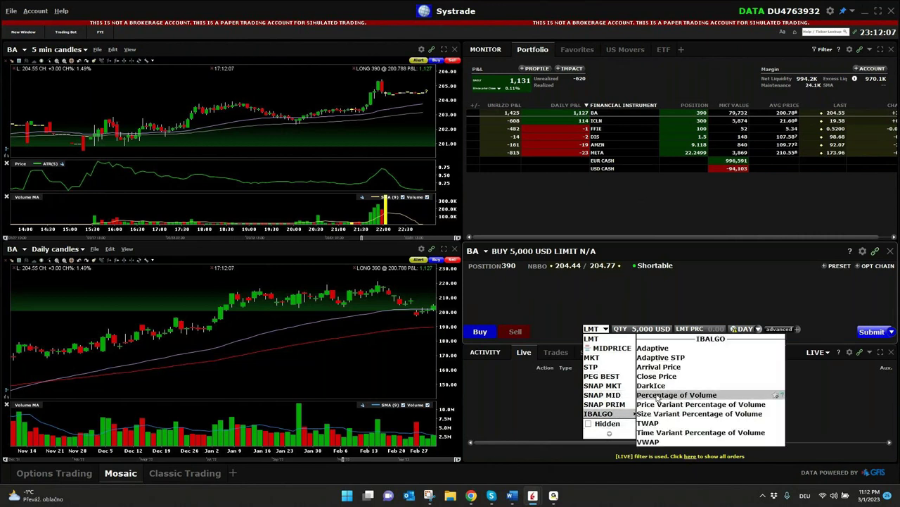
pyautogui.click(677, 348)
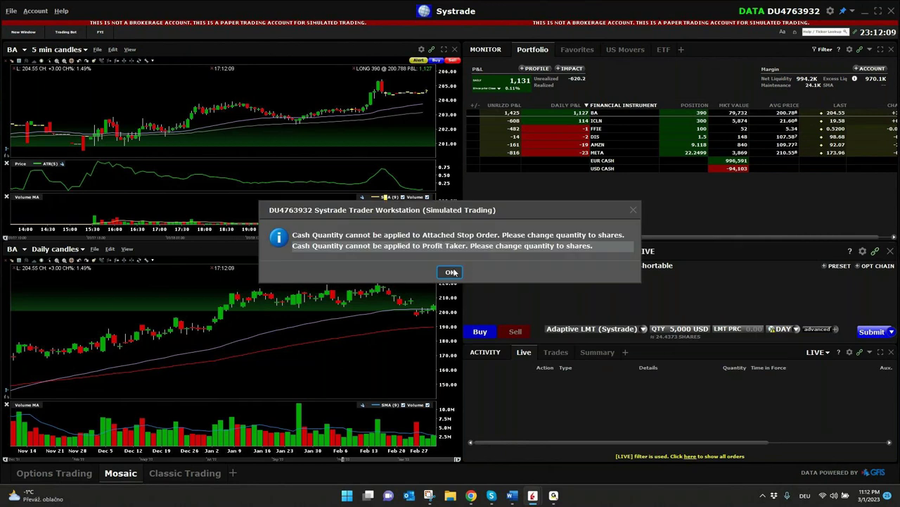
pyautogui.click(451, 272)
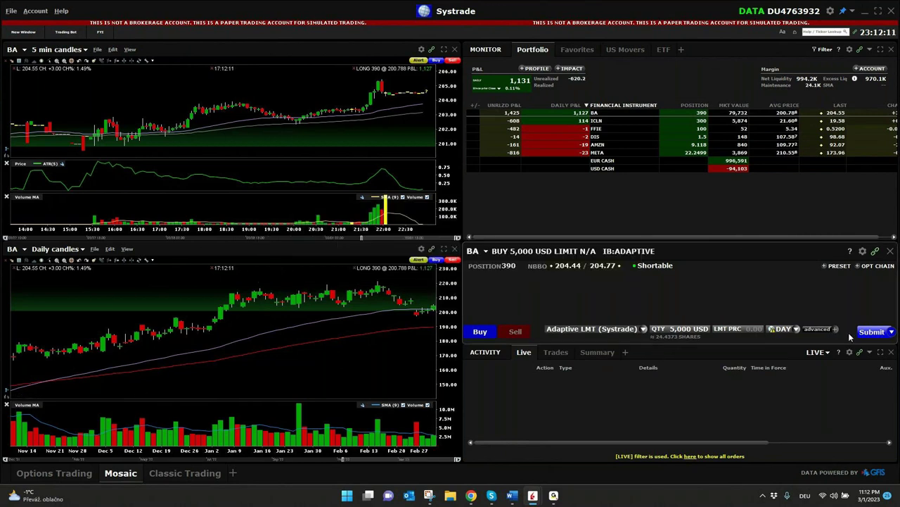
# Set the Adaptive order's limit price to 204.62, try to submit the 5,000 USD buy order, and close the order dialog without transmitting.
pyautogui.click(870, 331)
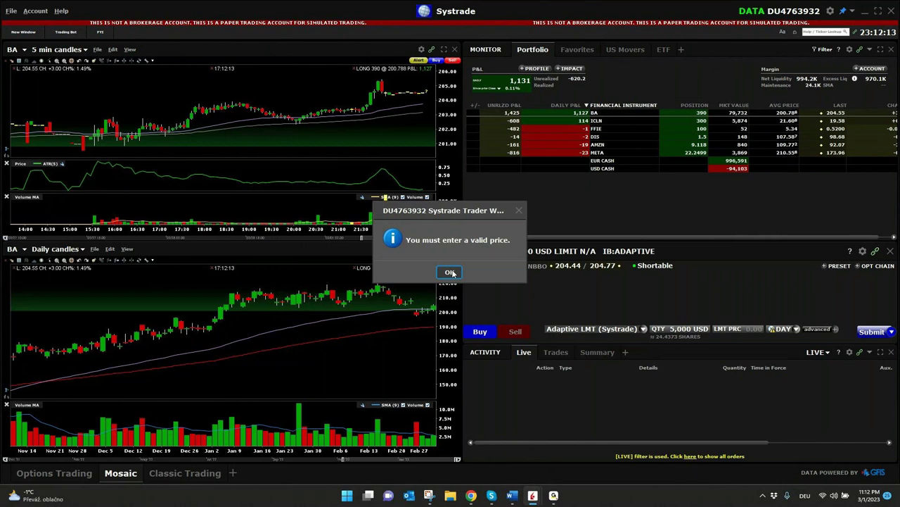
pyautogui.click(451, 272)
pyautogui.click(739, 331)
pyautogui.click(784, 315)
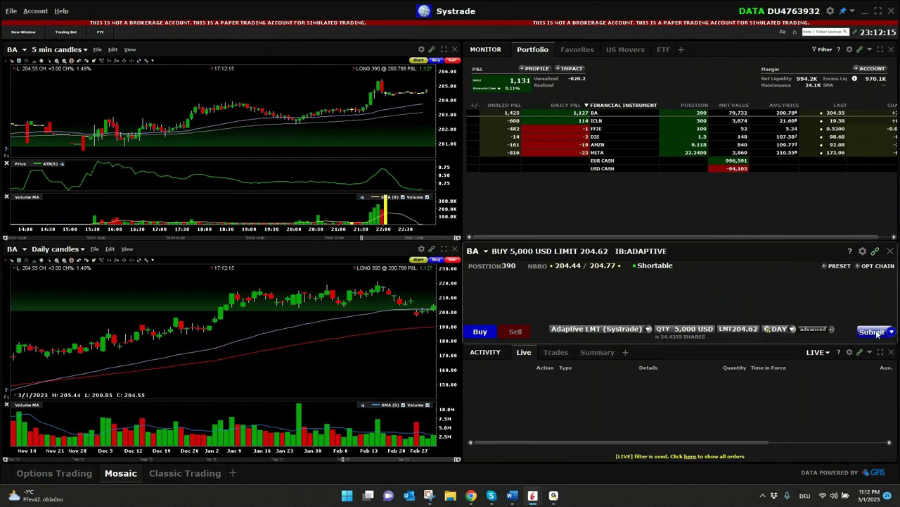
pyautogui.click(872, 331)
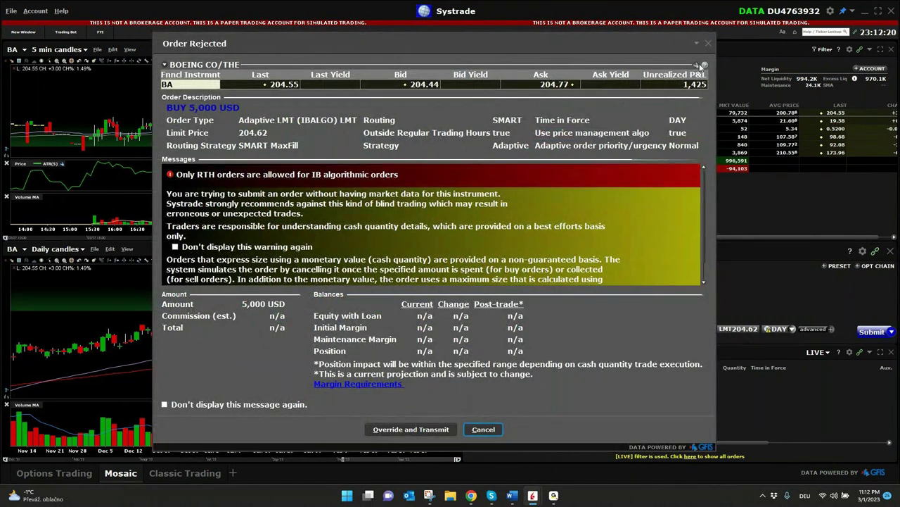
pyautogui.click(708, 45)
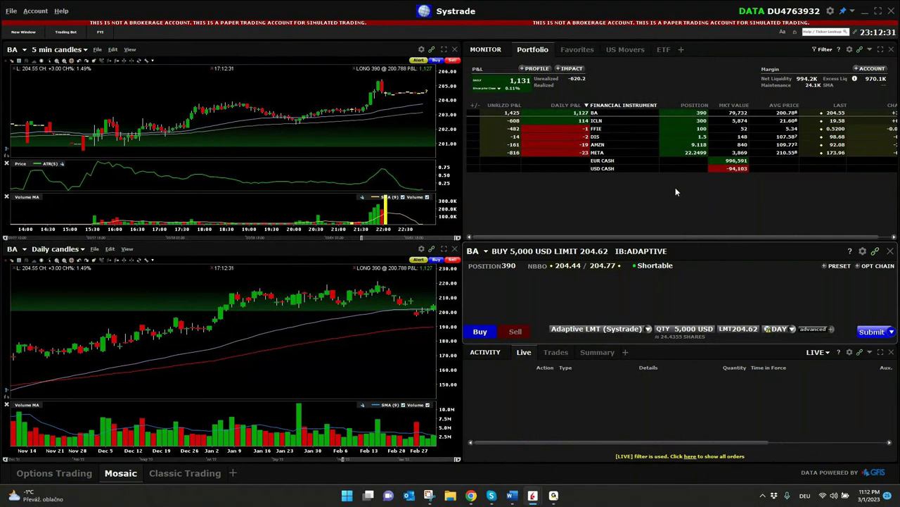
# Minimize the trading window group and switch to Chrome, showing the Interactive Brokers Order Types and Algos page.
pyautogui.click(866, 11)
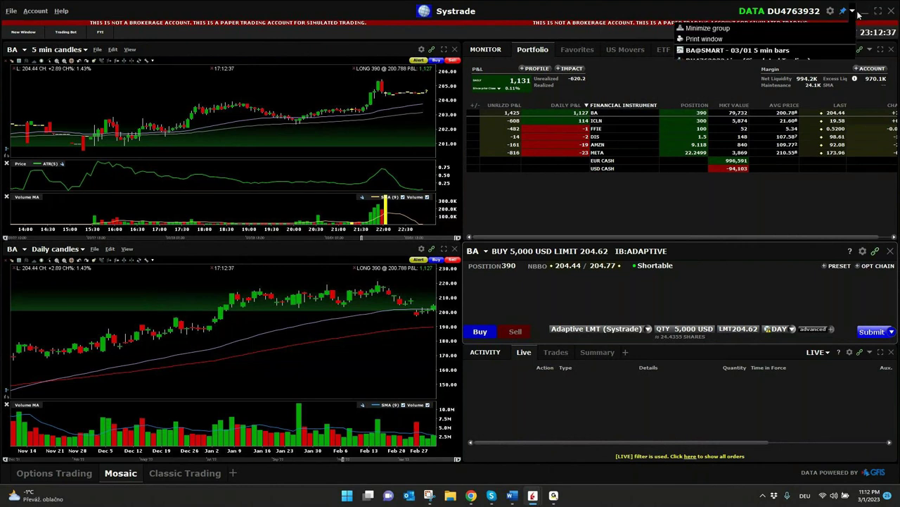
pyautogui.click(704, 30)
pyautogui.click(471, 496)
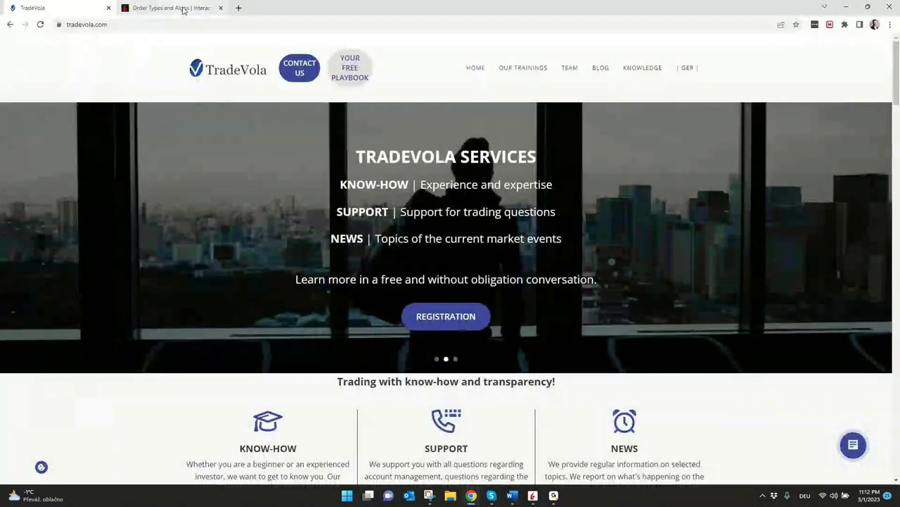
pyautogui.click(181, 8)
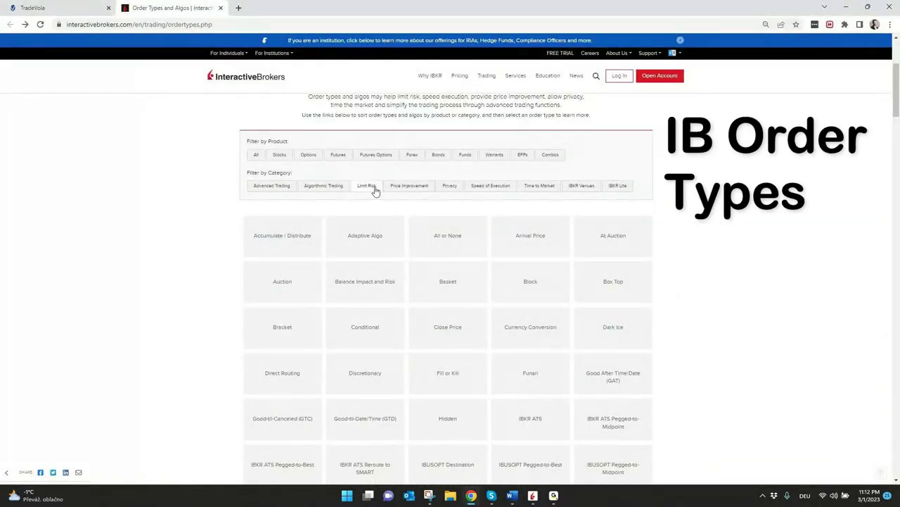
# Browse the order type list, open the IBUSOPT Pegged-to-Best page and circle its products, availability and routing table in red.
pyautogui.scroll(-3, 599, 213)
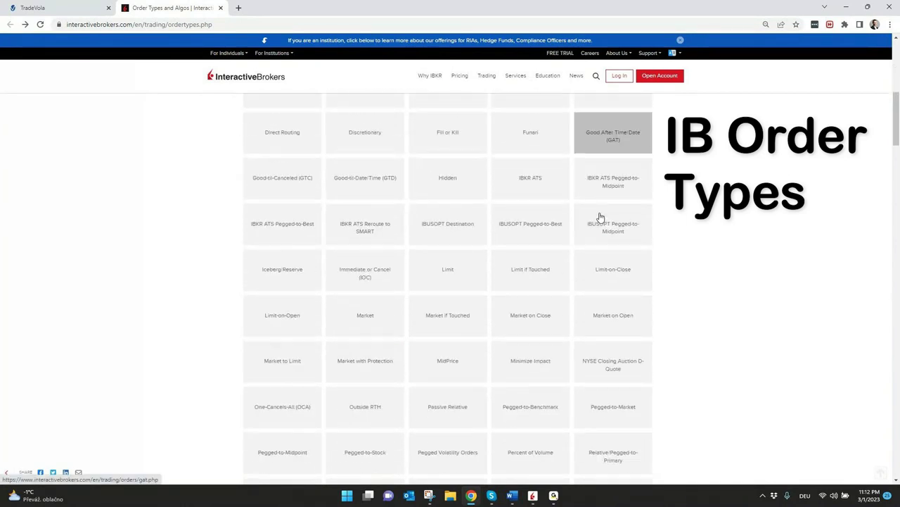
pyautogui.scroll(-3, 600, 216)
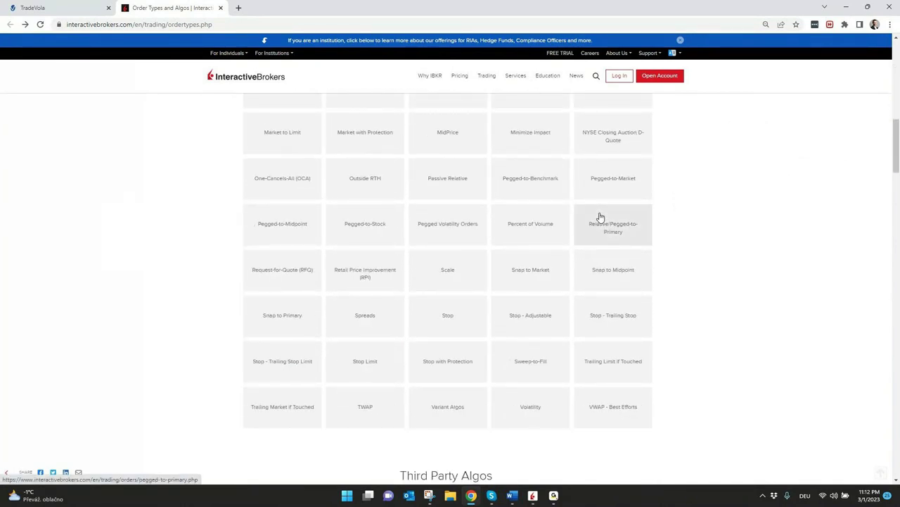
pyautogui.scroll(3, 600, 217)
pyautogui.scroll(3, 601, 216)
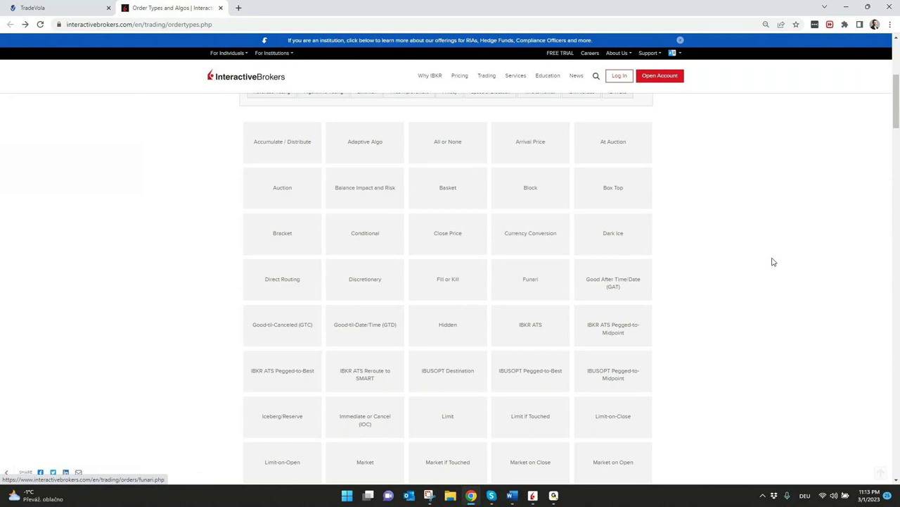
pyautogui.scroll(-1, 772, 260)
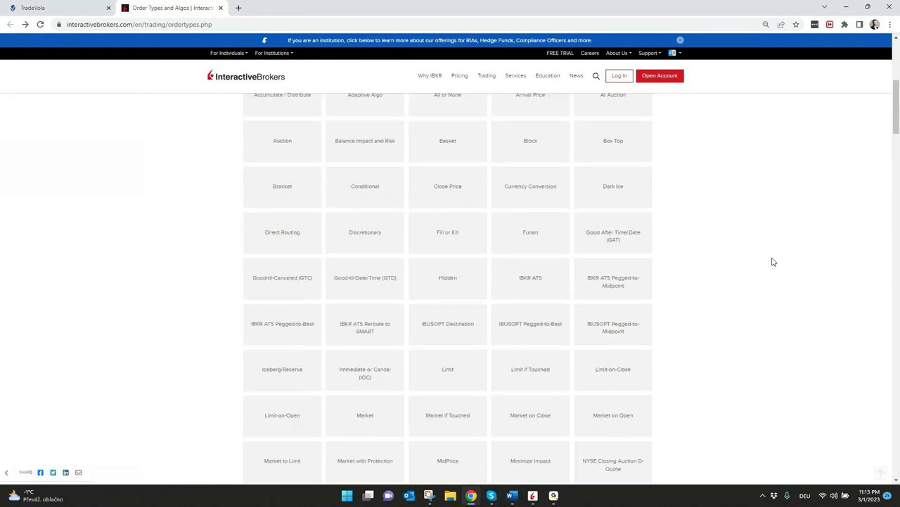
pyautogui.click(534, 330)
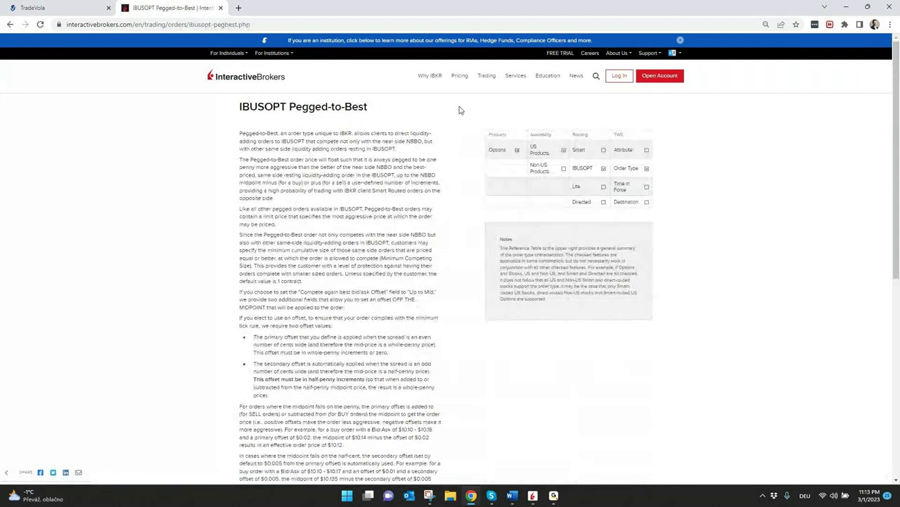
pyautogui.hotkey('ctrl', 'shift', '1')
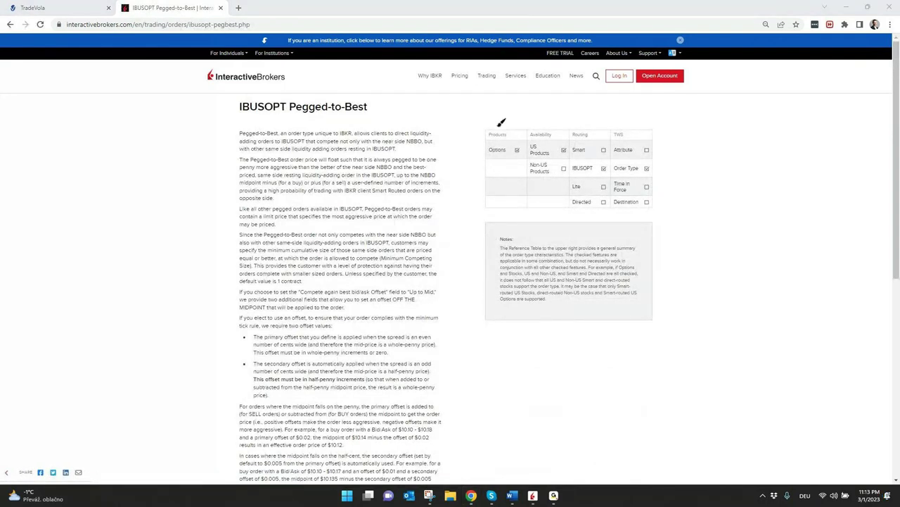
pyautogui.moveTo(503, 124)
pyautogui.mouseDown()
pyautogui.moveTo(487, 126)
pyautogui.moveTo(484, 185)
pyautogui.moveTo(581, 206)
pyautogui.moveTo(657, 207)
pyautogui.moveTo(505, 117)
pyautogui.mouseUp()
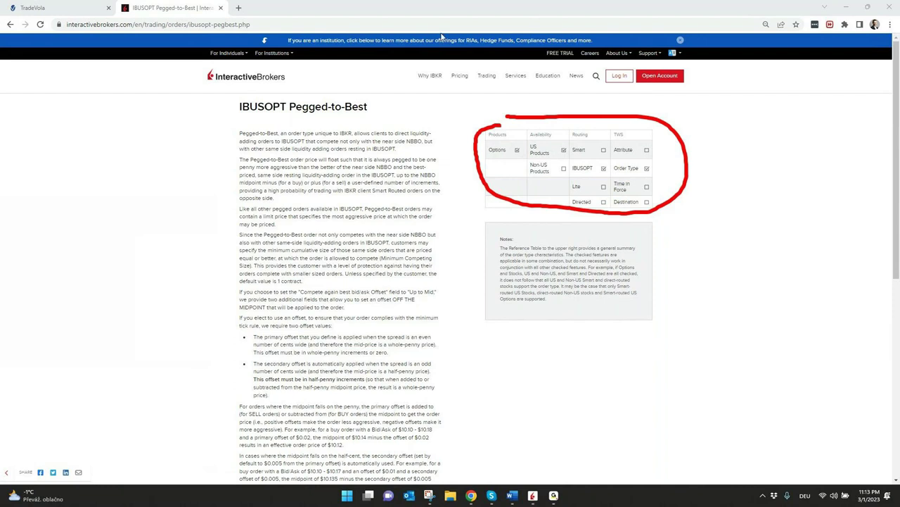
# Examine the supported products and routing on the Limit and Pegged-to-Stock order pages, returning to the order type list after each.
pyautogui.click(10, 24)
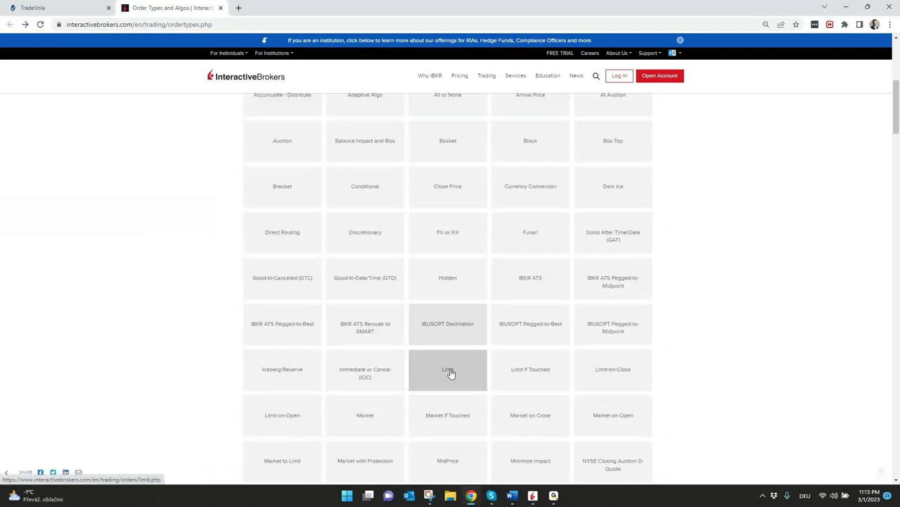
pyautogui.click(450, 373)
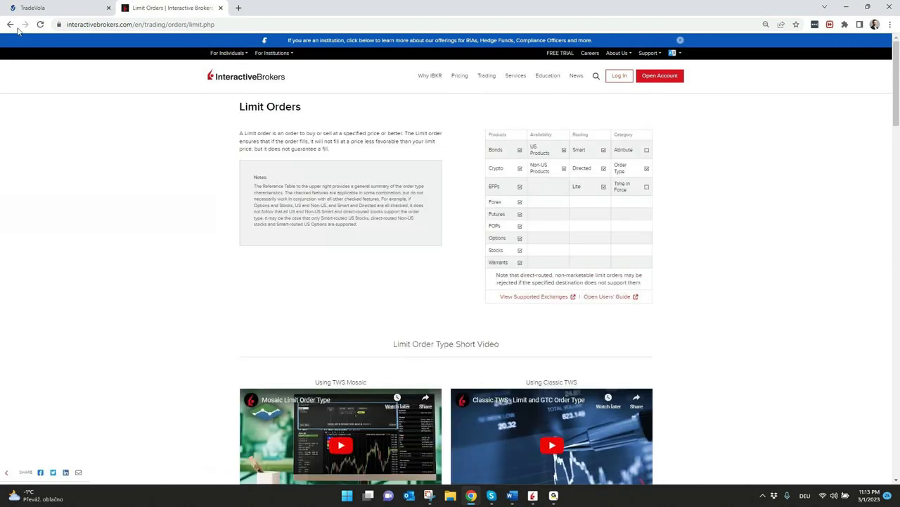
pyautogui.click(9, 24)
pyautogui.scroll(-1, 476, 386)
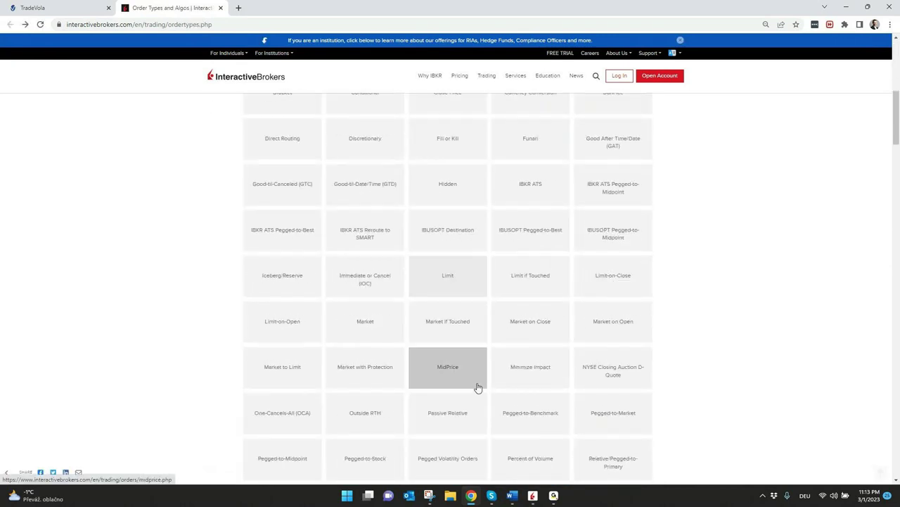
pyautogui.scroll(-1, 439, 373)
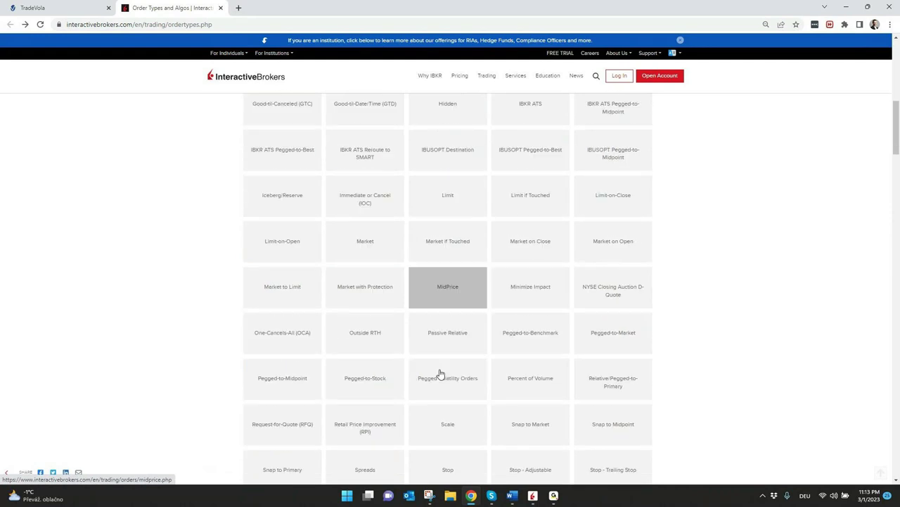
pyautogui.click(369, 373)
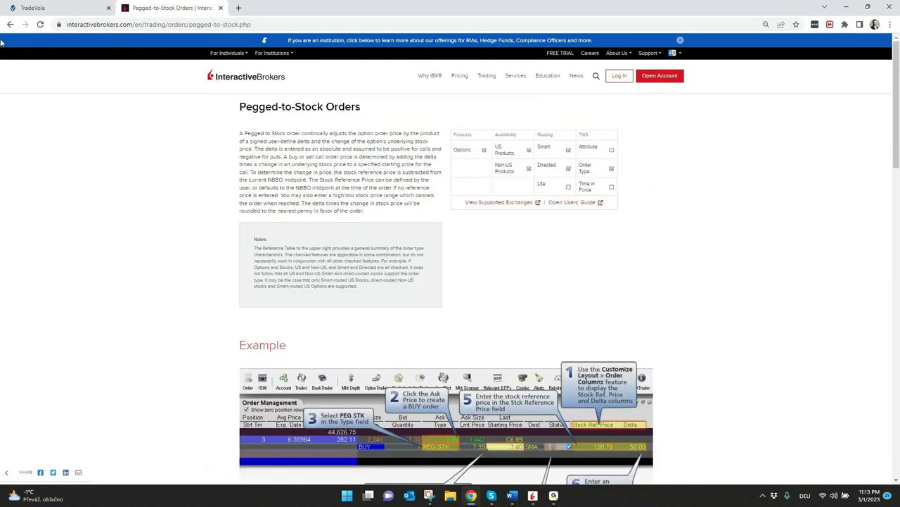
pyautogui.click(10, 25)
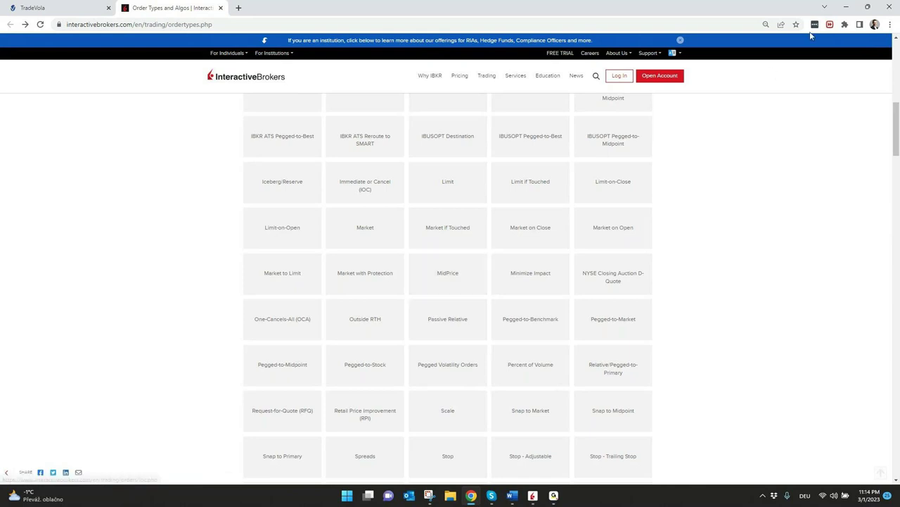
# Minimize the browser and switch back to the main Trader Workstation window with the BA order entry.
pyautogui.click(847, 12)
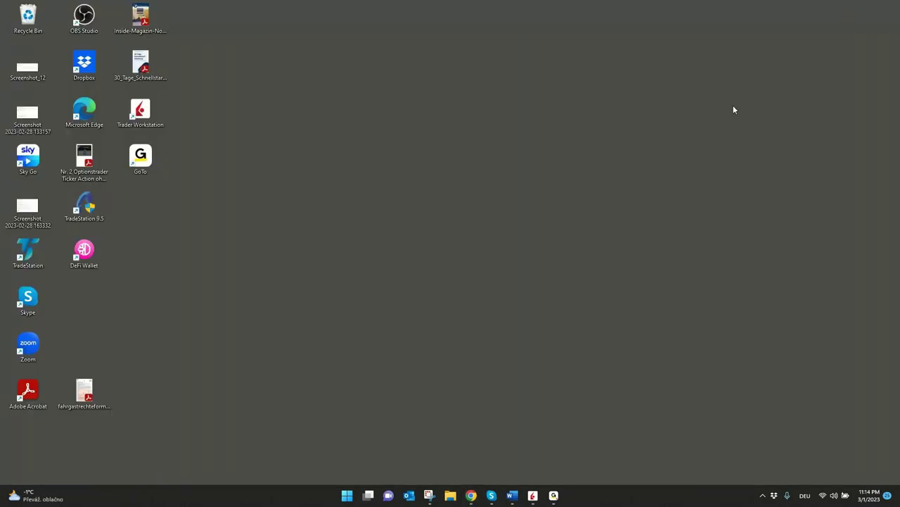
pyautogui.moveTo(532, 494)
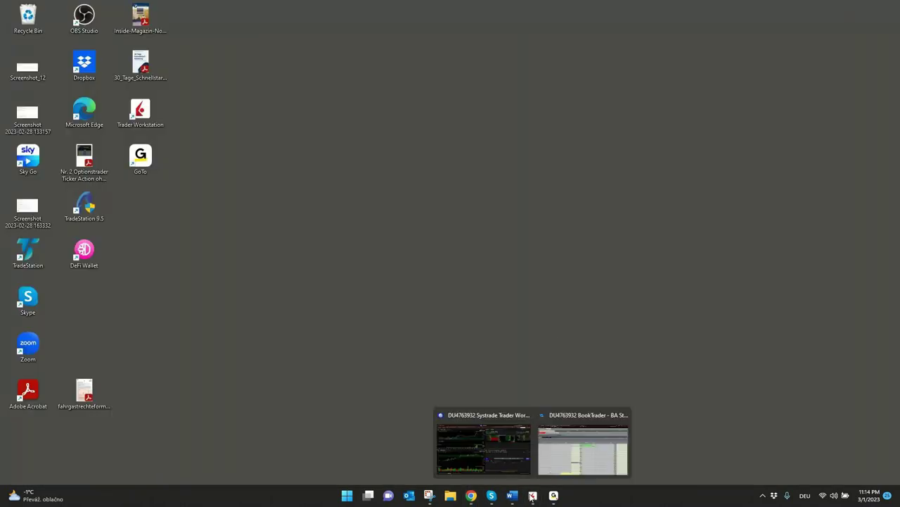
pyautogui.click(477, 446)
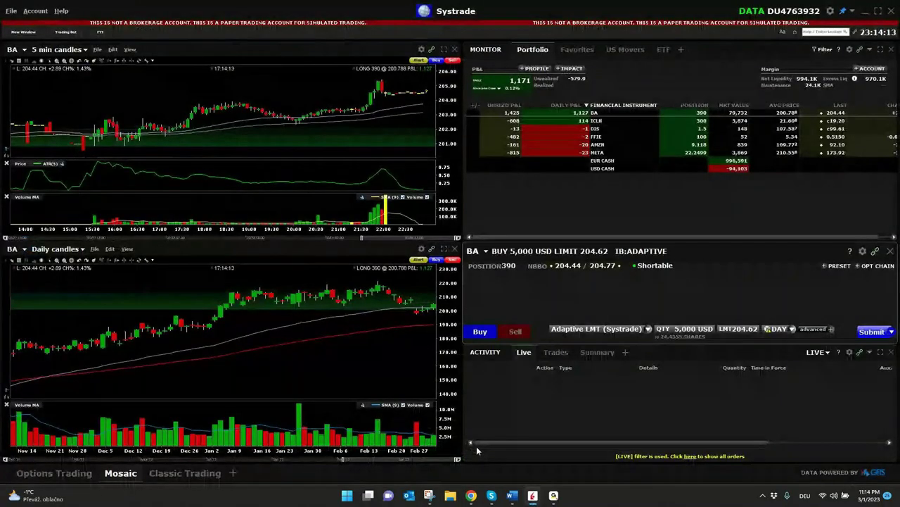